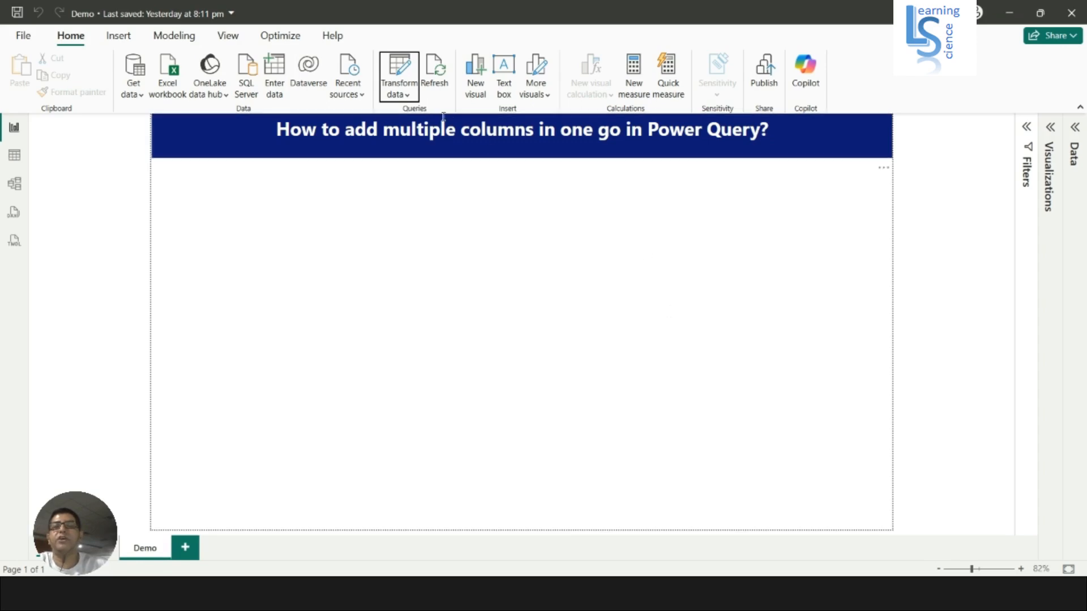
Step: Open the Power Query Editor and display the Sales by Product query in an enlarged view
click(408, 95)
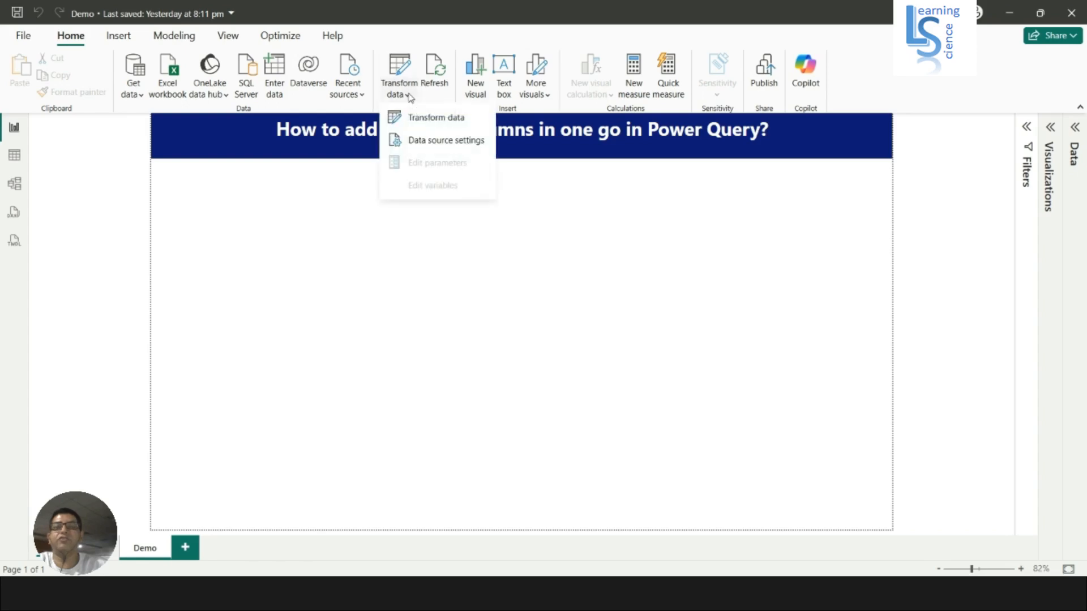
click(429, 117)
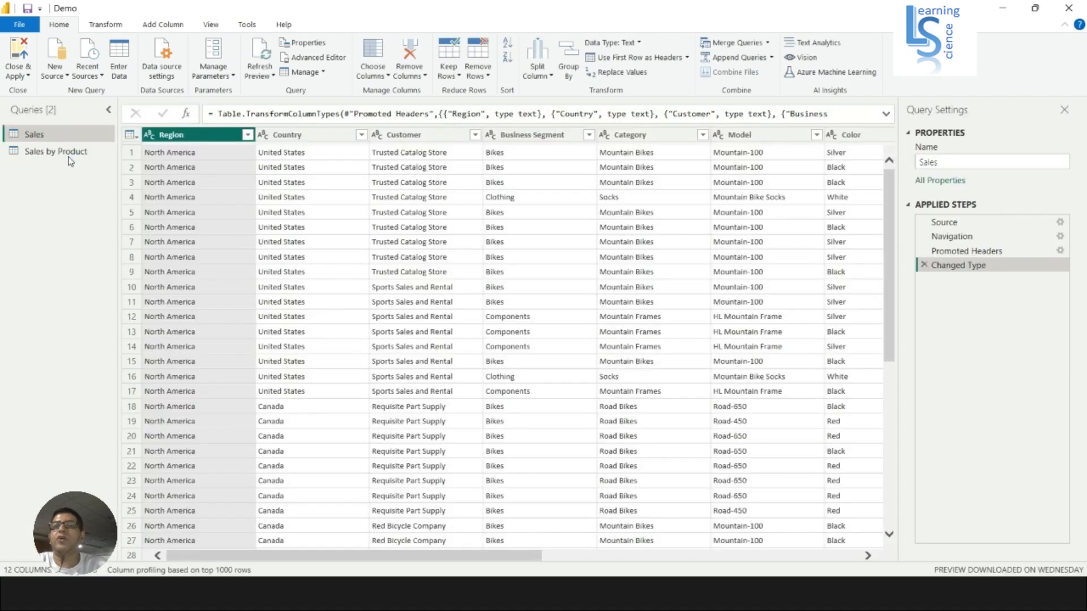
click(68, 160)
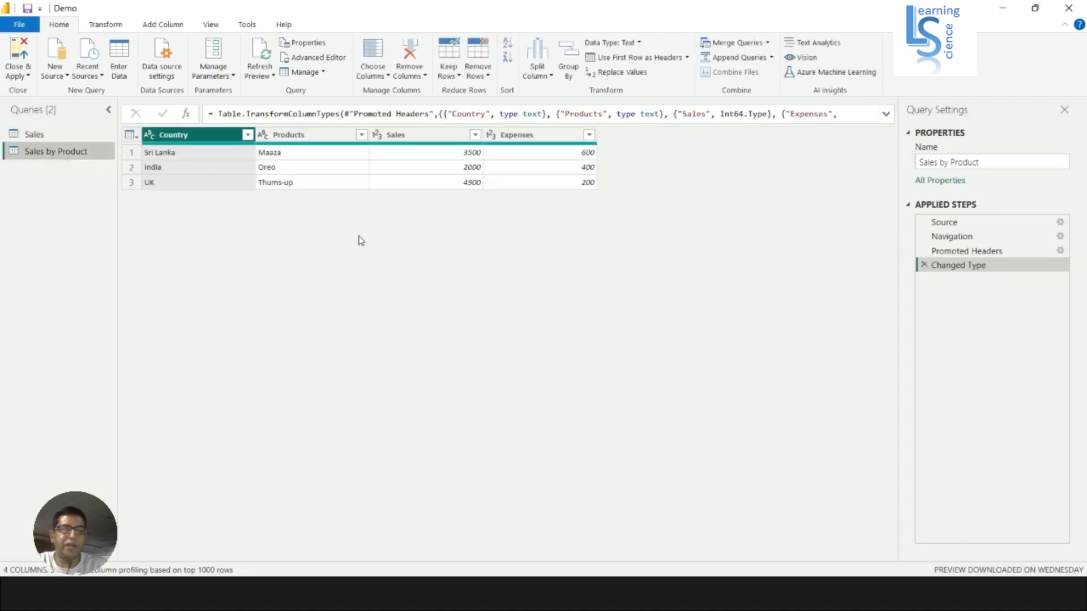
key(ctrl+shift+equal)
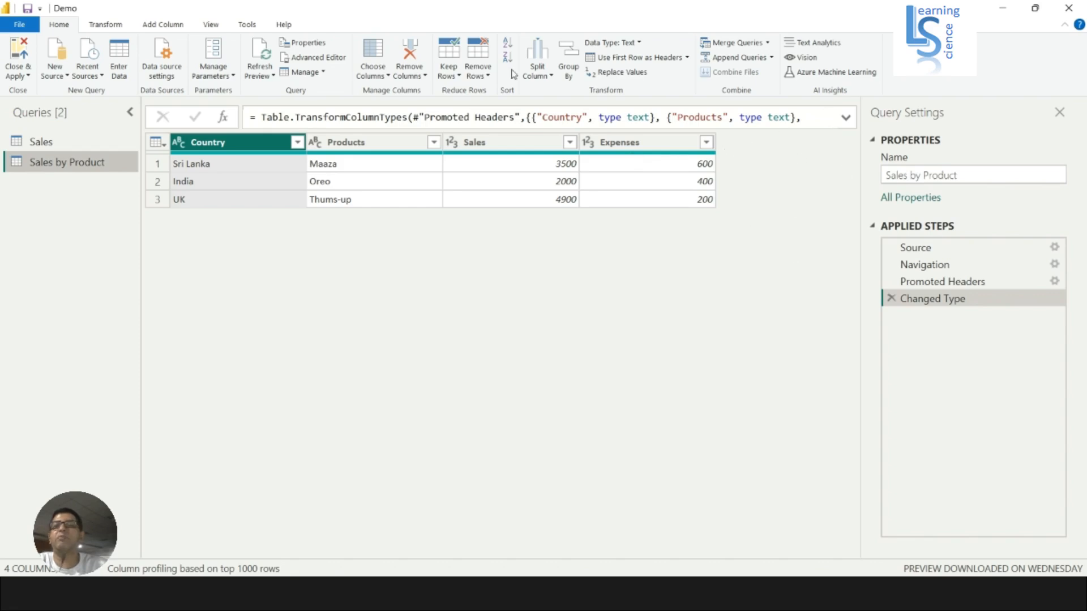
Step: Add a custom column named Profit to Sales by Product with the formula [Sales] - [Expenses]
click(166, 25)
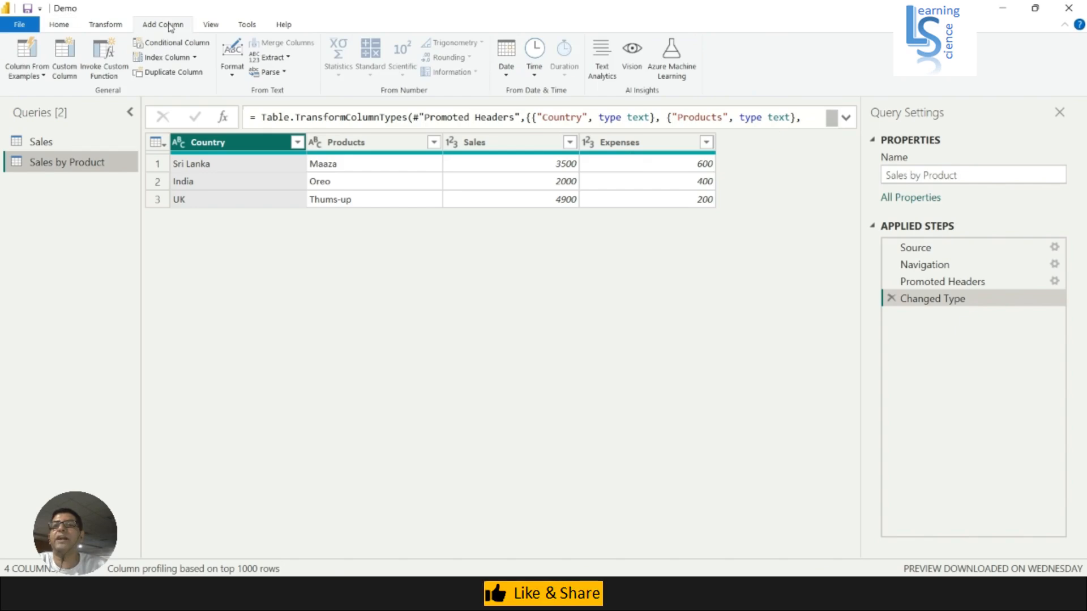
click(69, 76)
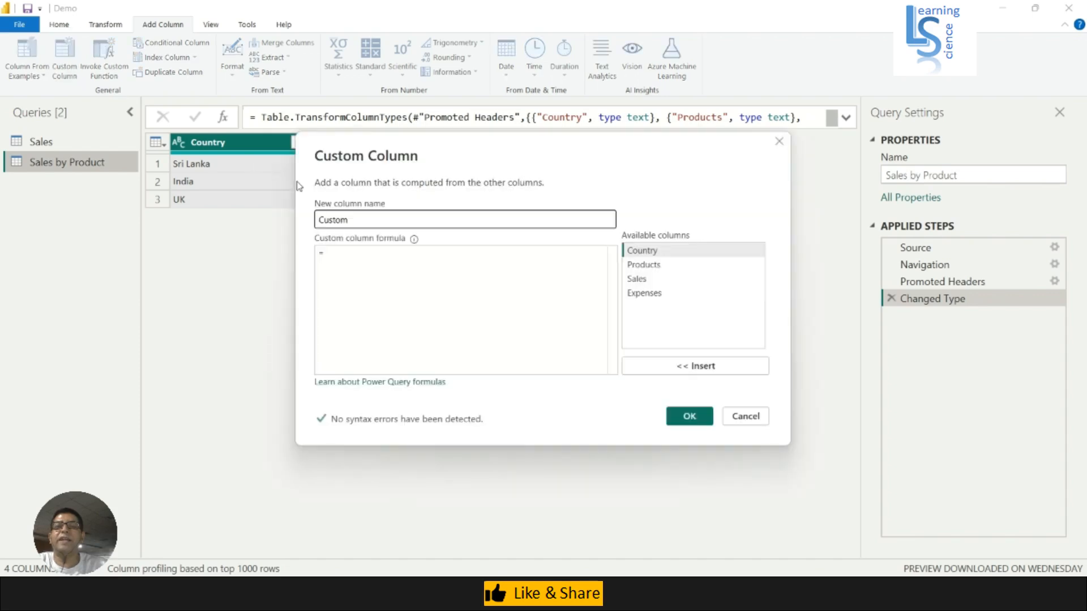
drag(376, 219, 278, 217)
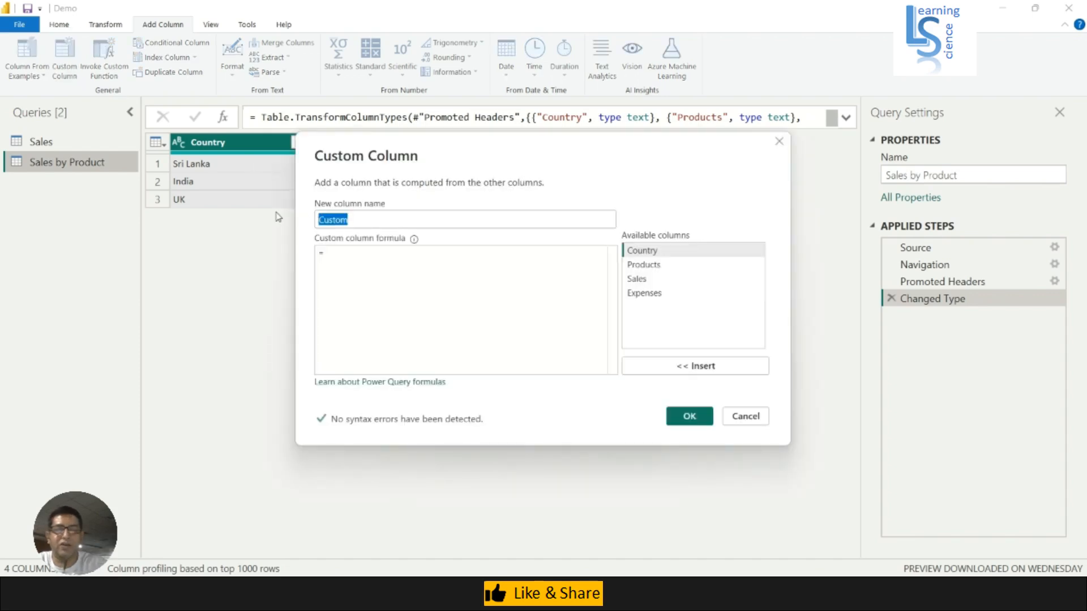
text(Pr)
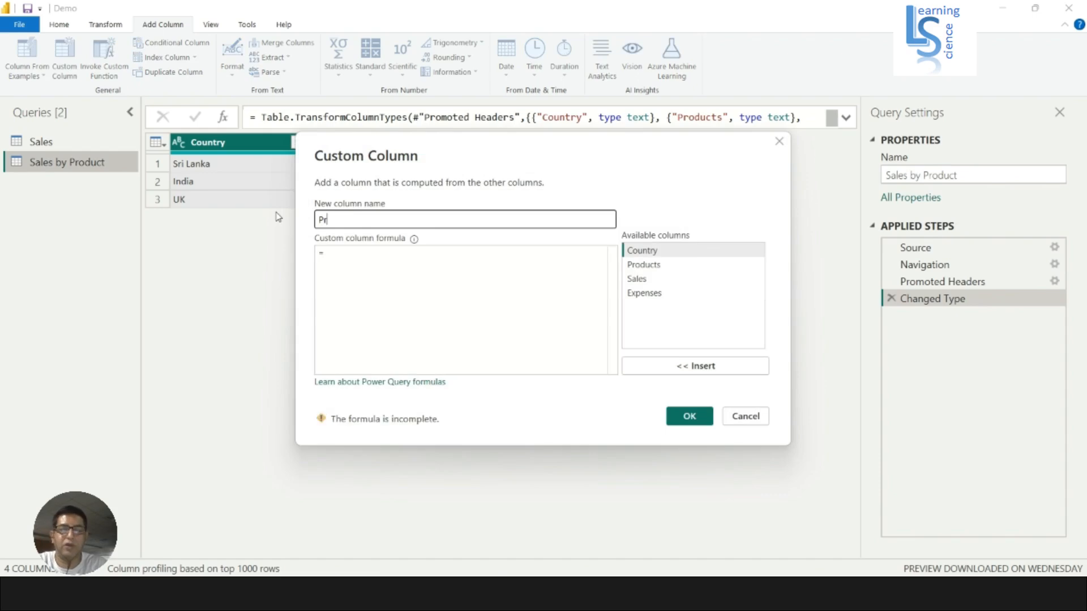
text(ofit)
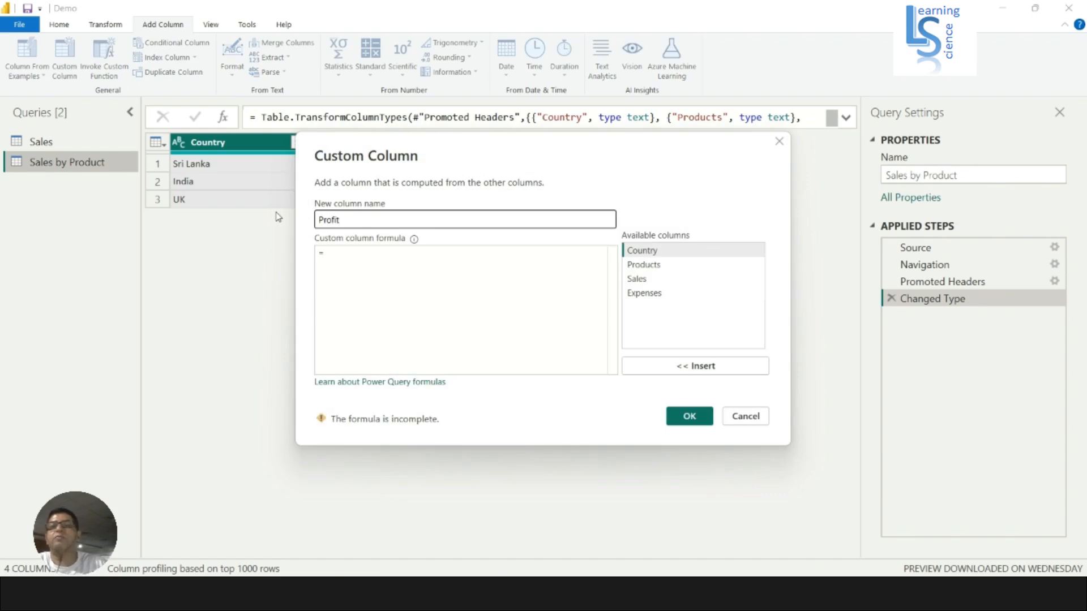
click(353, 258)
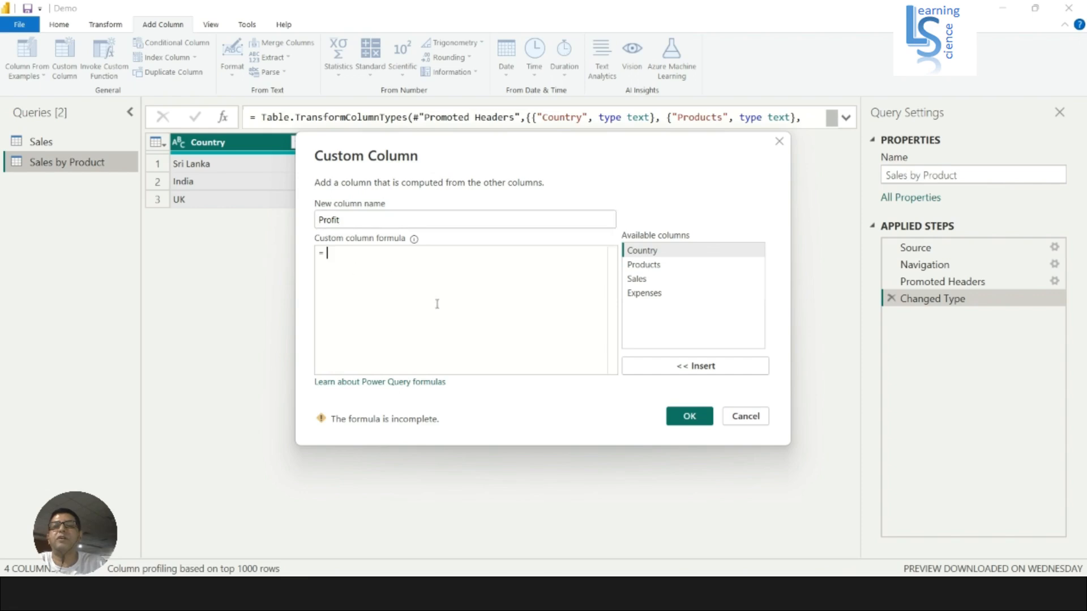
double_click(643, 280)
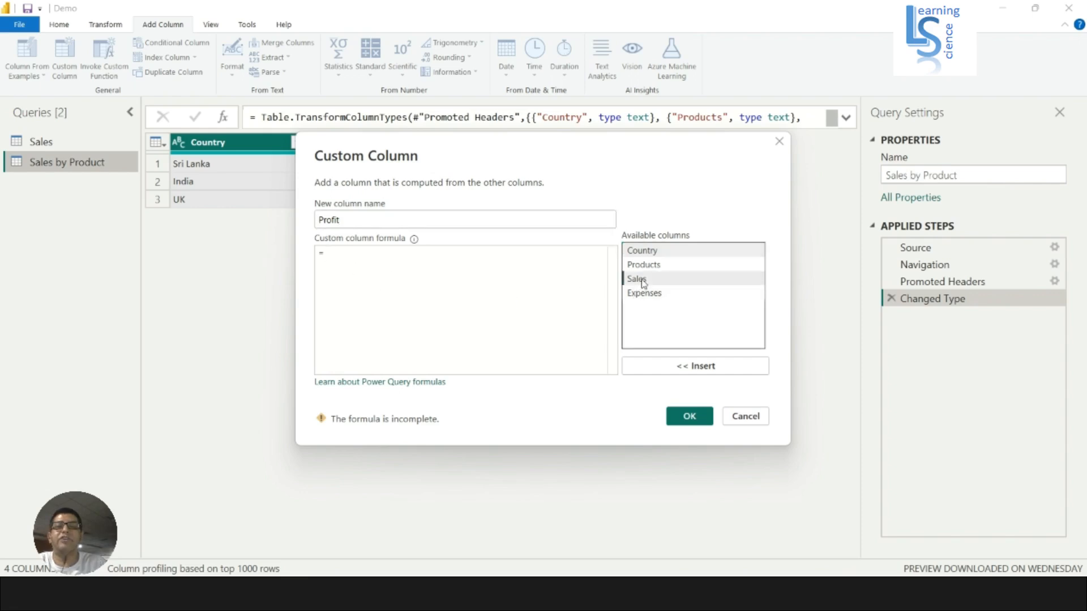
text(-)
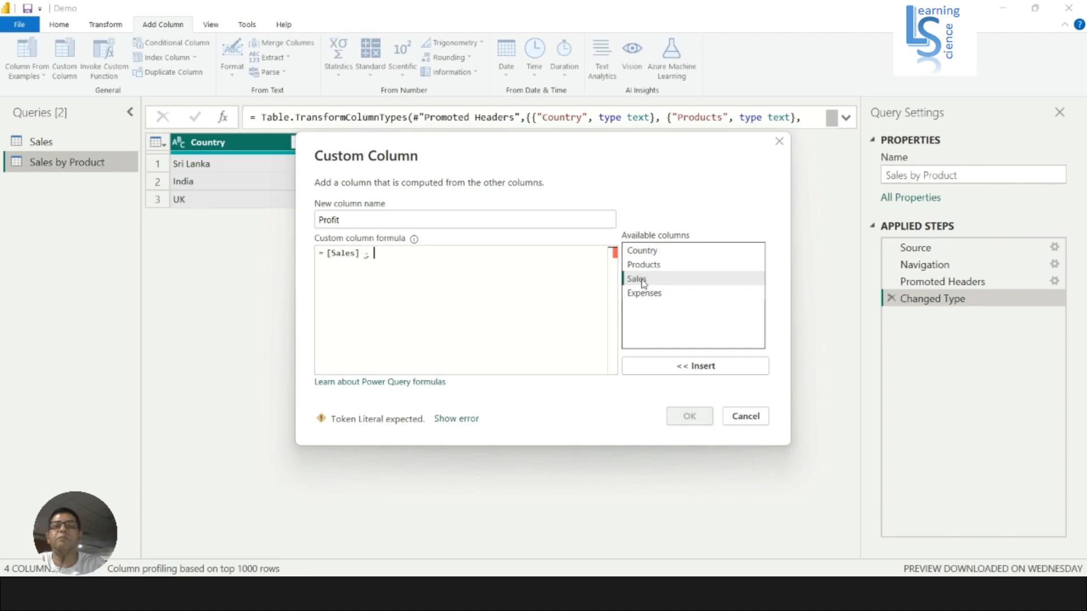
click(640, 294)
double_click(640, 294)
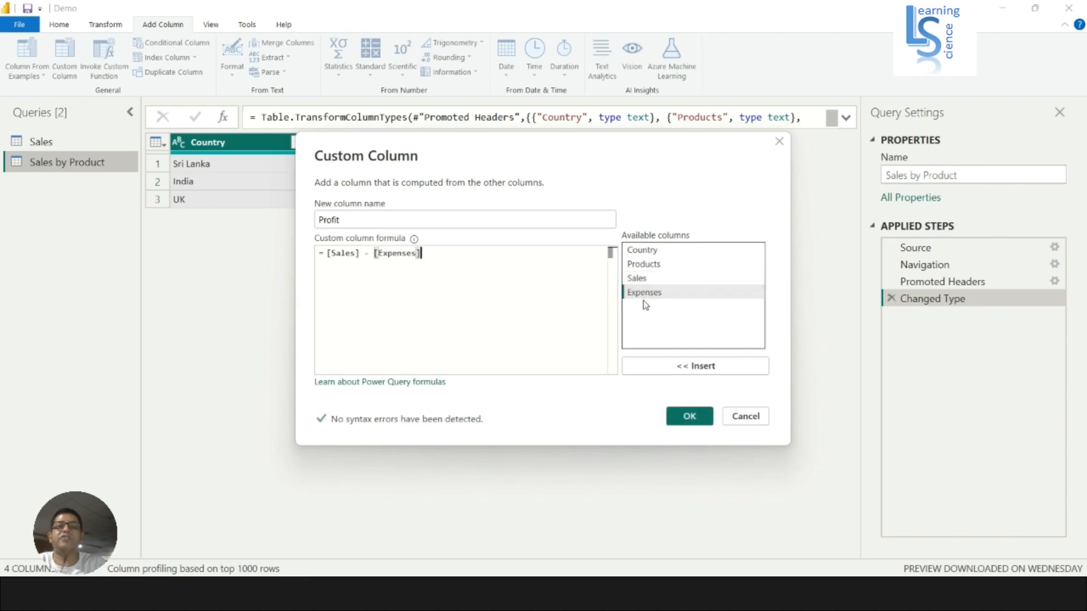
click(692, 416)
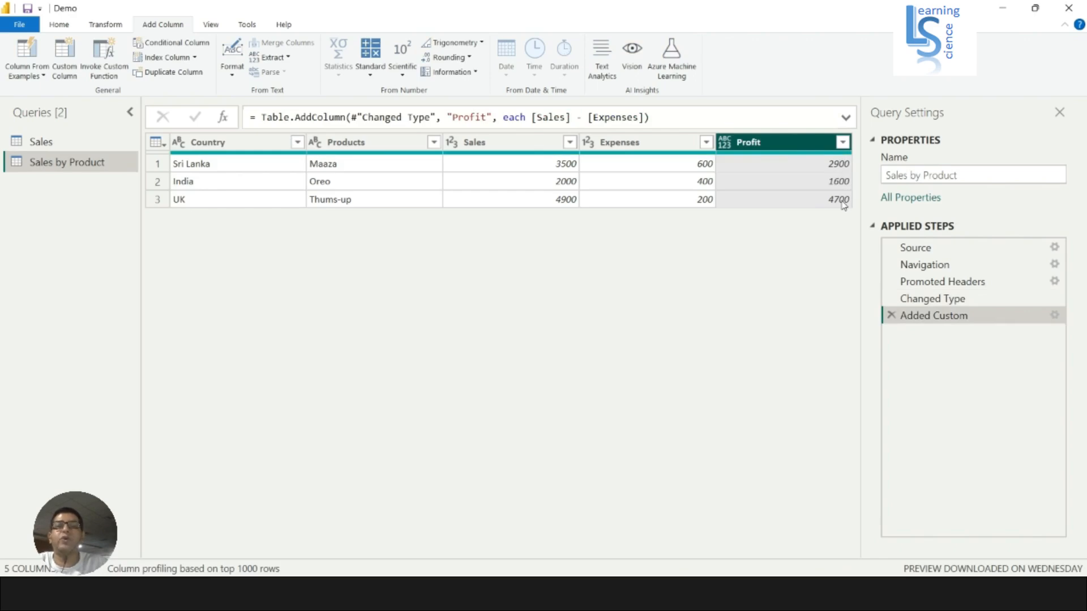
Step: Add a second custom column named Profit Pct with the formula [Profit]/[Sales]
click(65, 72)
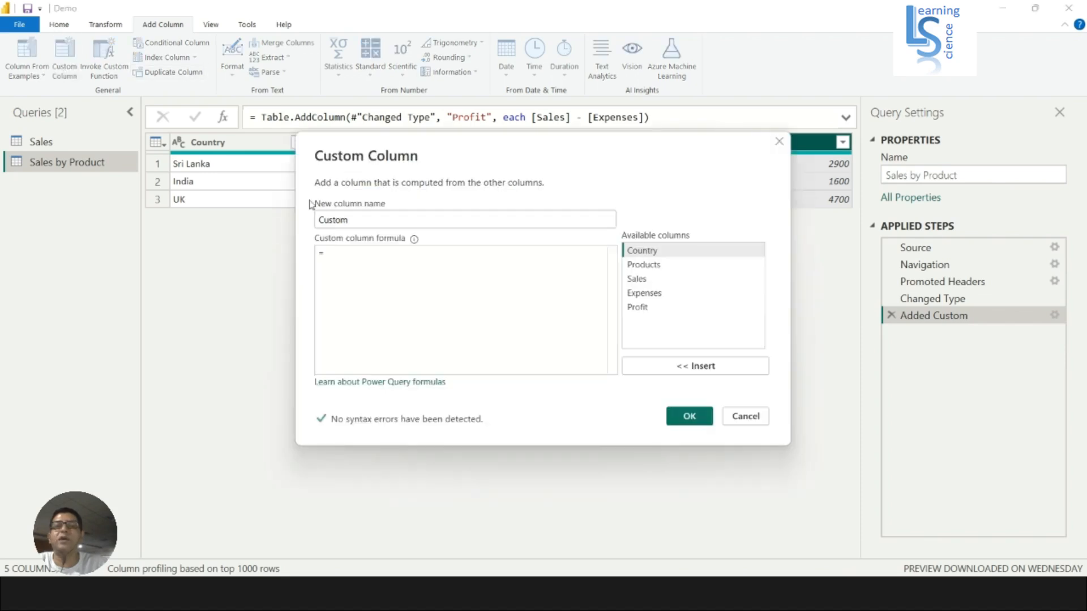
drag(370, 219, 221, 214)
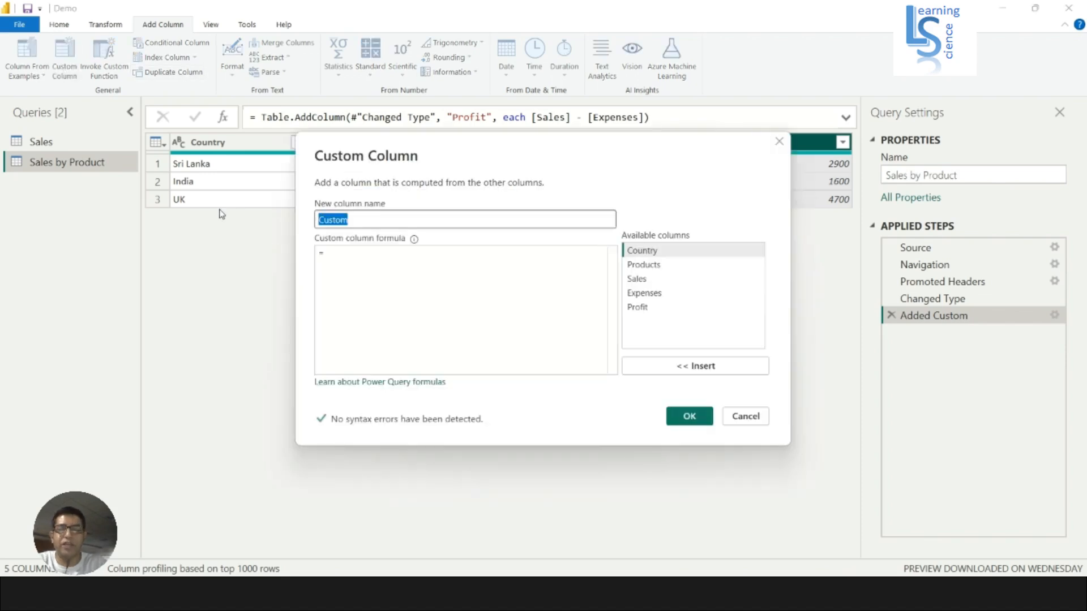
text(Profi)
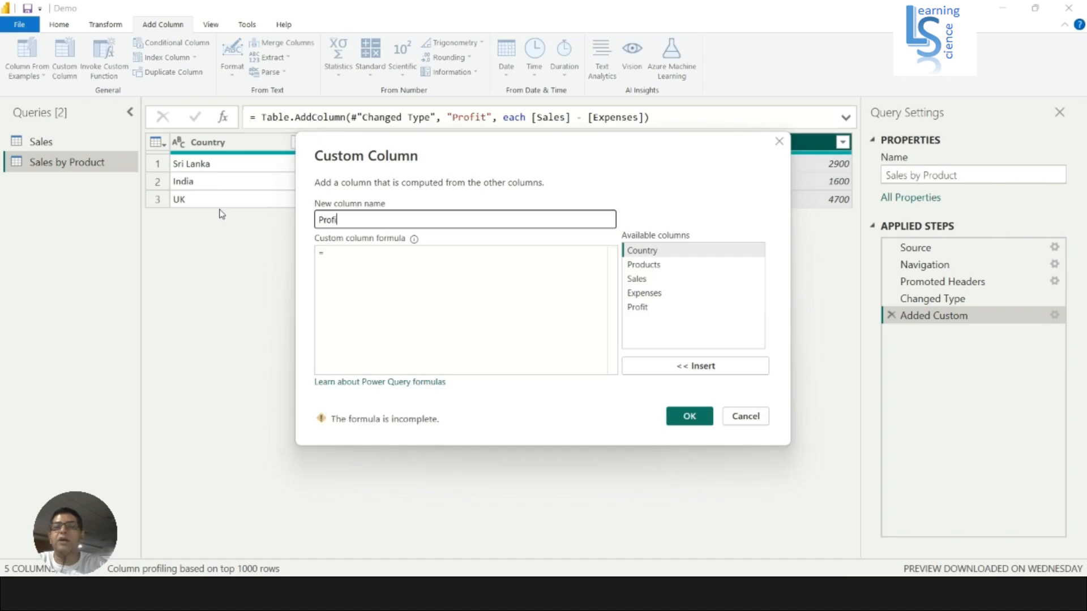
text(t)
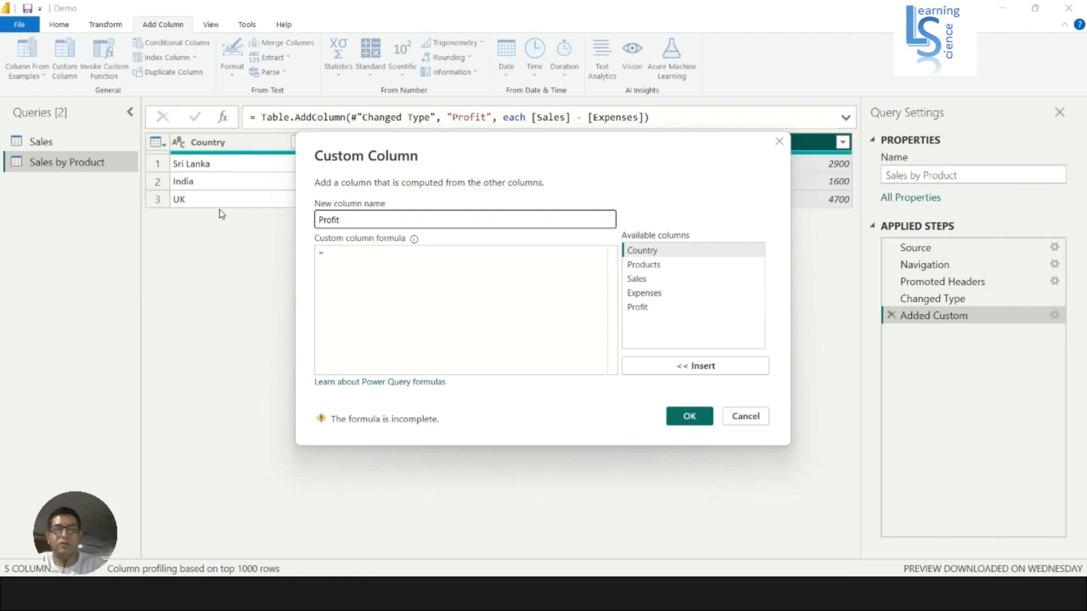
text( Pct)
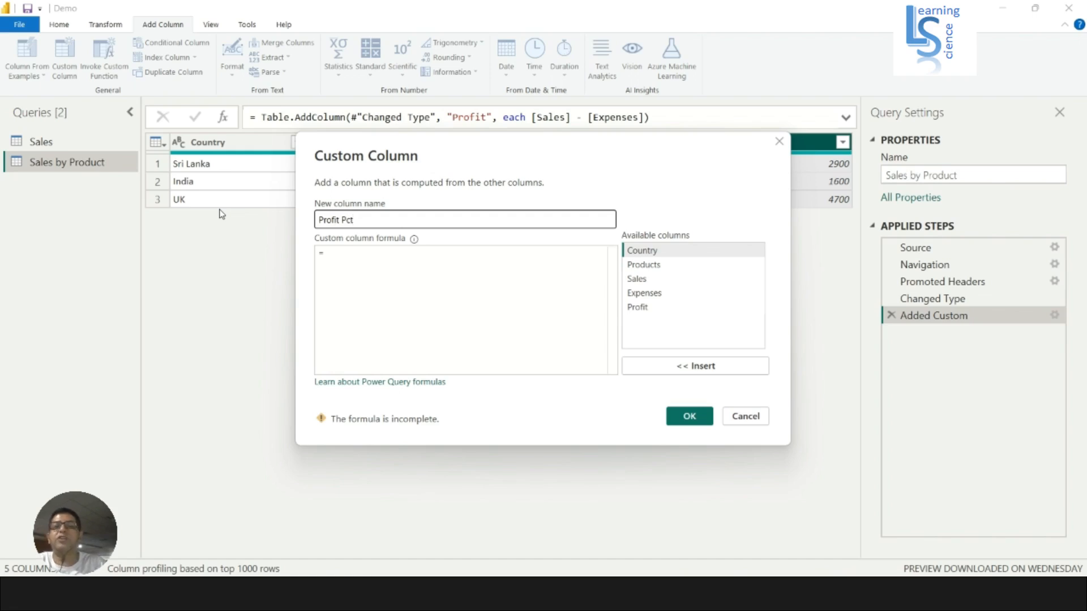
click(323, 256)
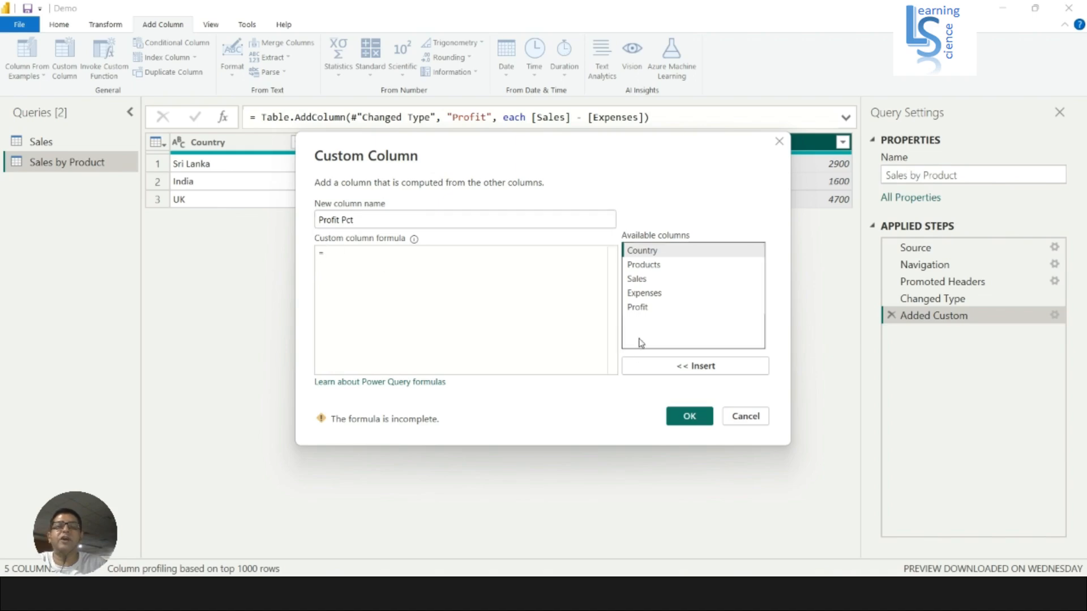
click(644, 308)
double_click(644, 308)
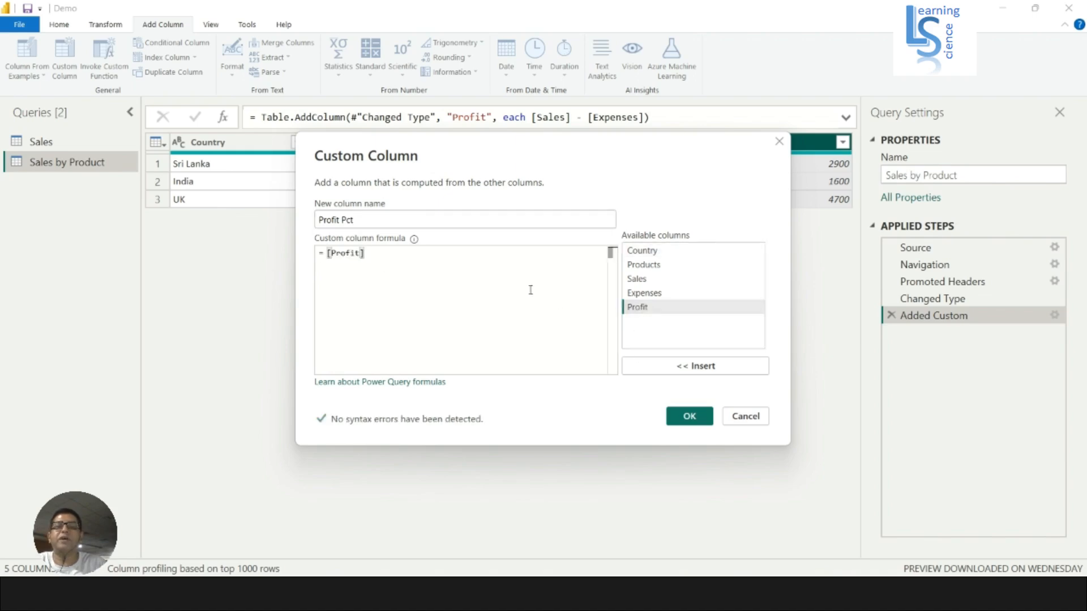
text(/)
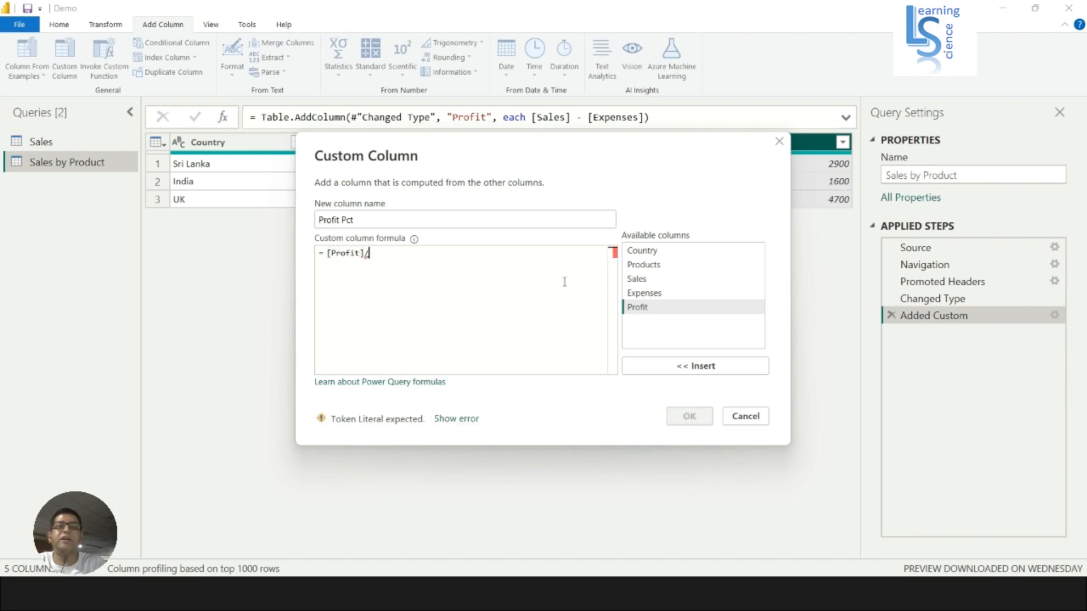
click(642, 278)
double_click(641, 278)
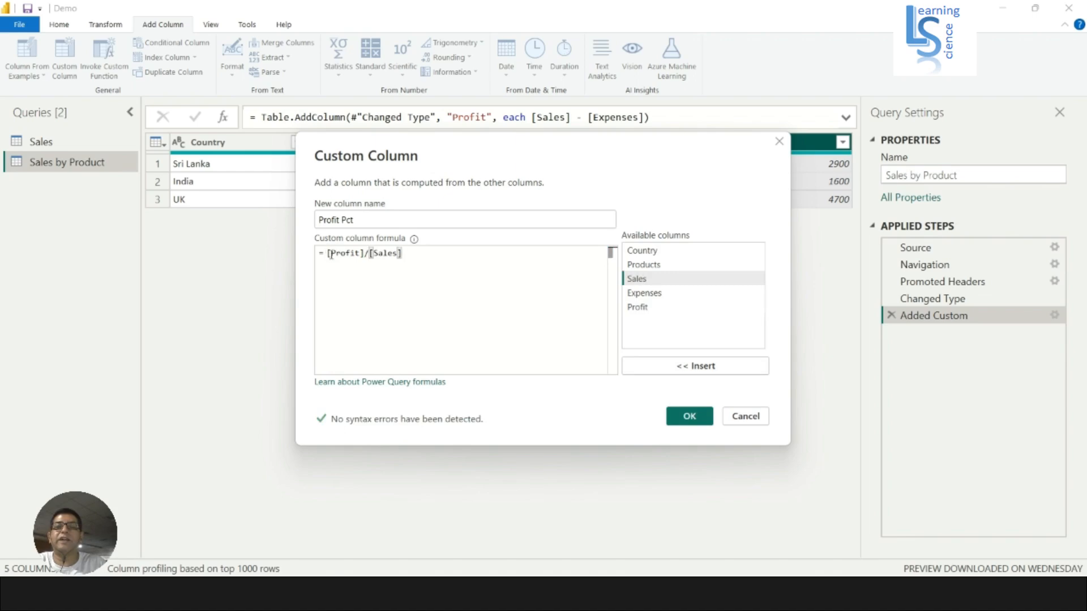
click(689, 416)
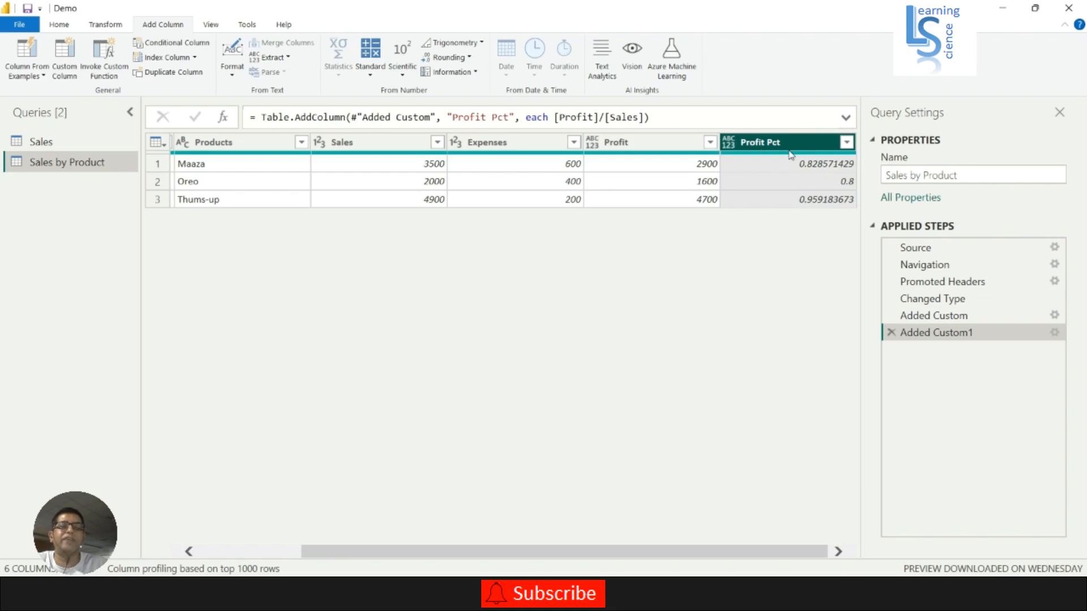
Step: Delete the two applied steps that added the Profit Pct and Profit columns
click(891, 332)
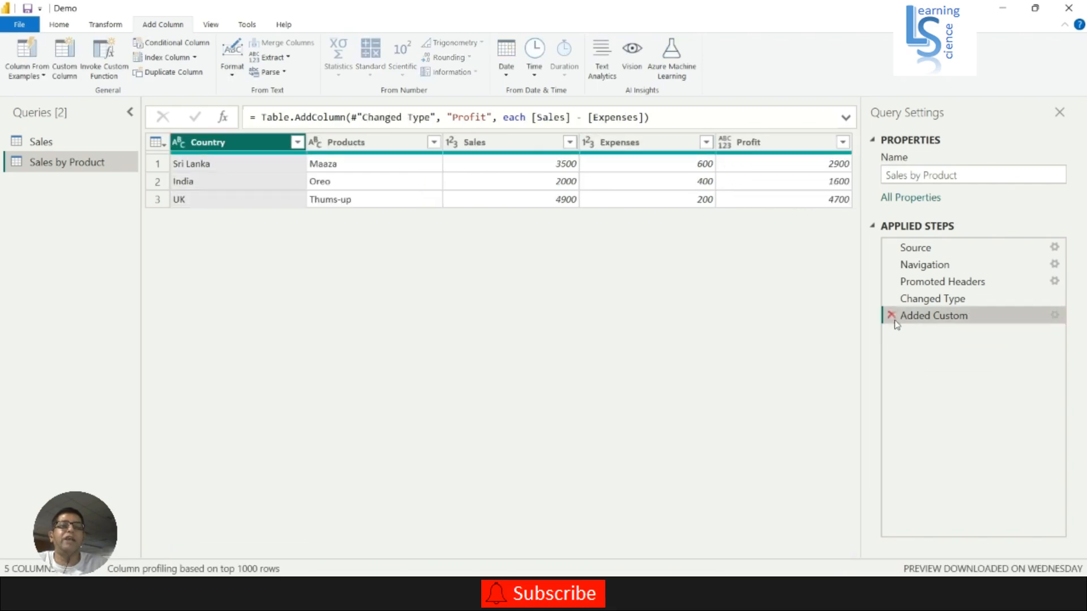
click(892, 314)
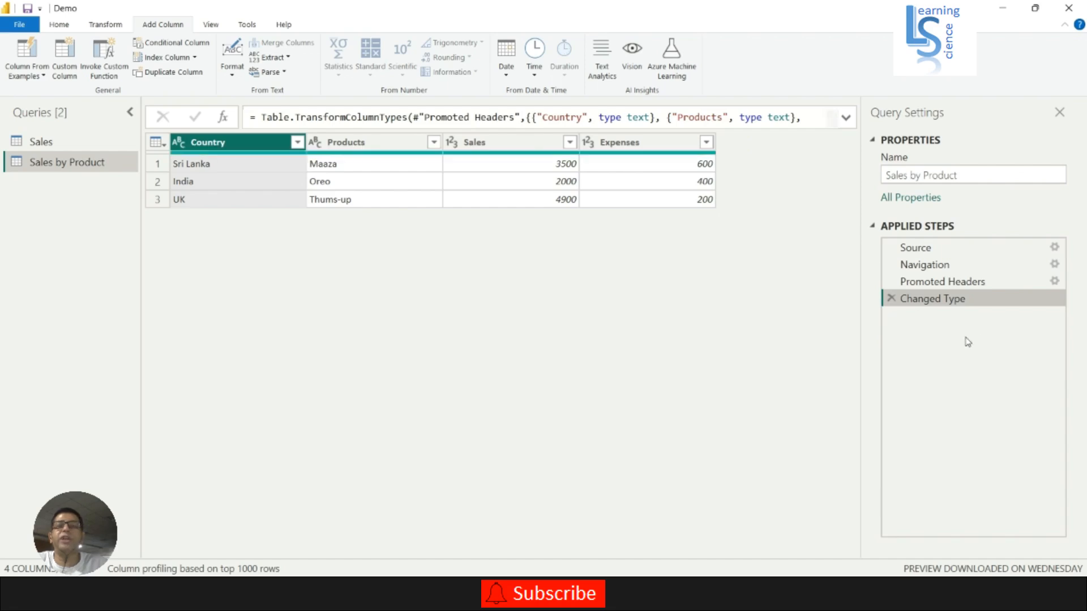
Step: Start a new custom column and begin its formula with an opening square bracket followed by a new line
click(69, 68)
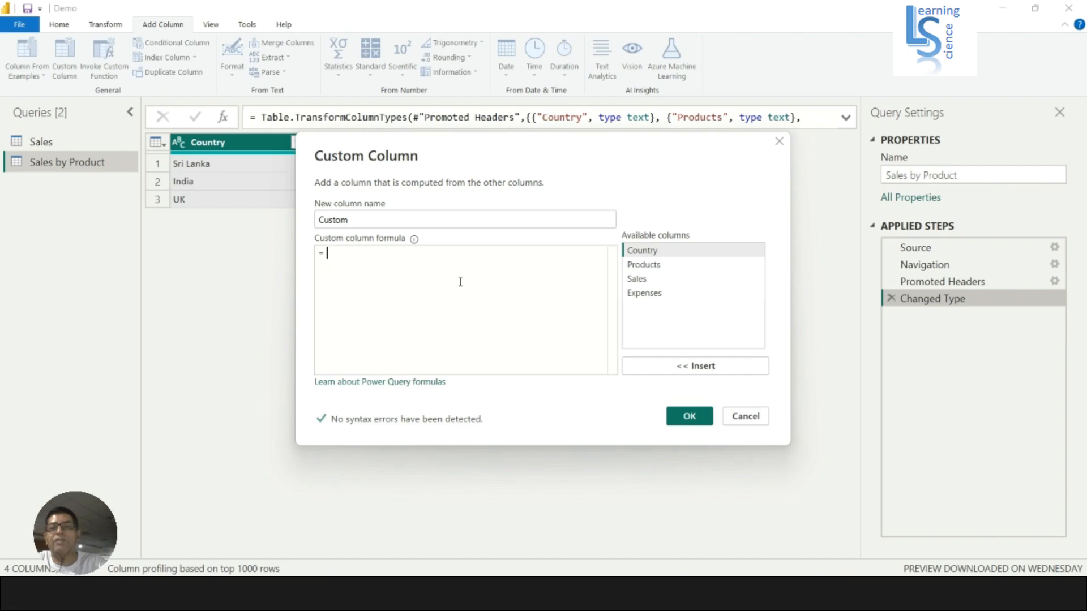
text([)
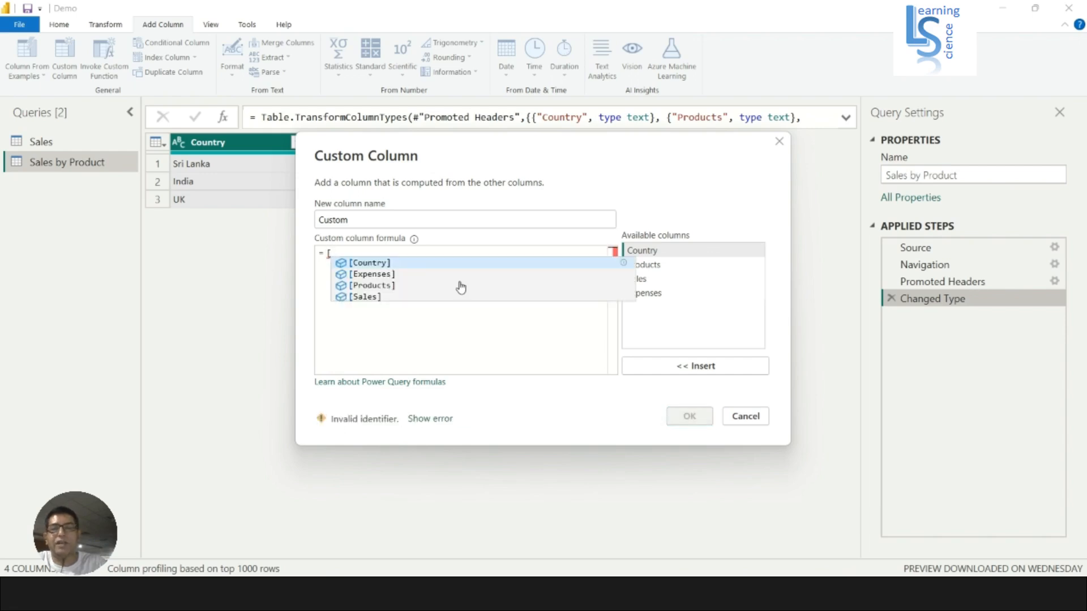
key(Return)
key(BackSpace)
key(BackSpace)
key(BackSpace)
key(BackSpace)
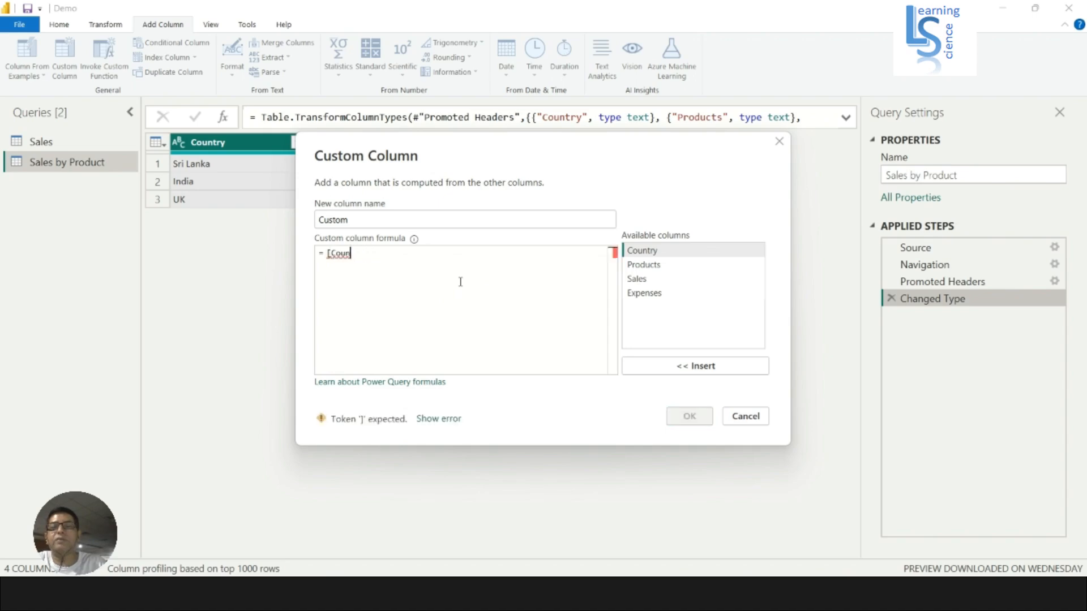
key(BackSpace)
key(BackSpace)
key(Return)
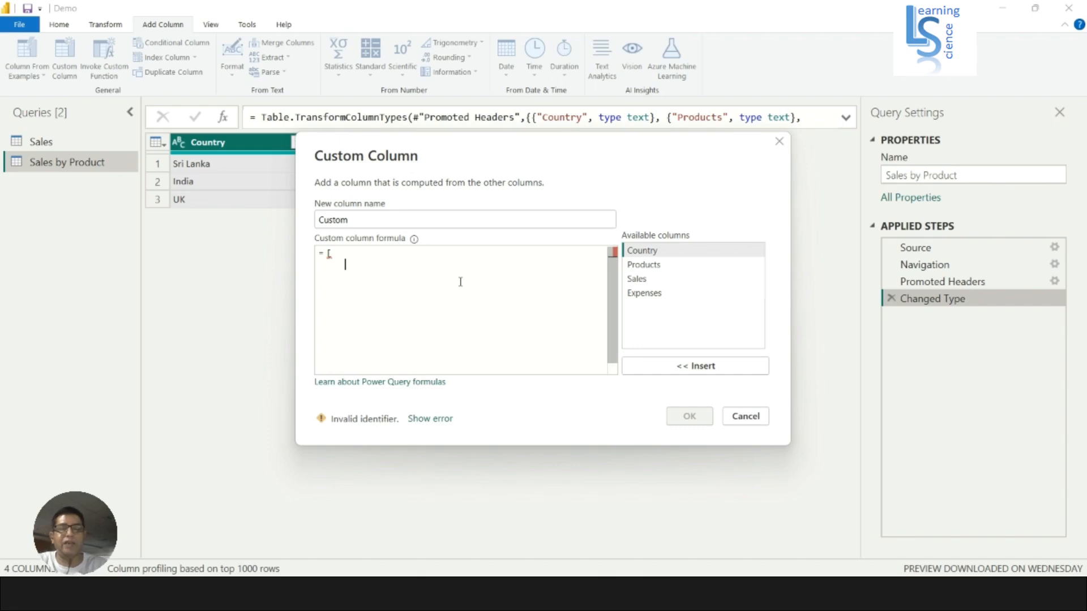
Step: Enter Profit = [Sales] - [Expenses] as the record's first field, followed by a comma and a new line
text(P)
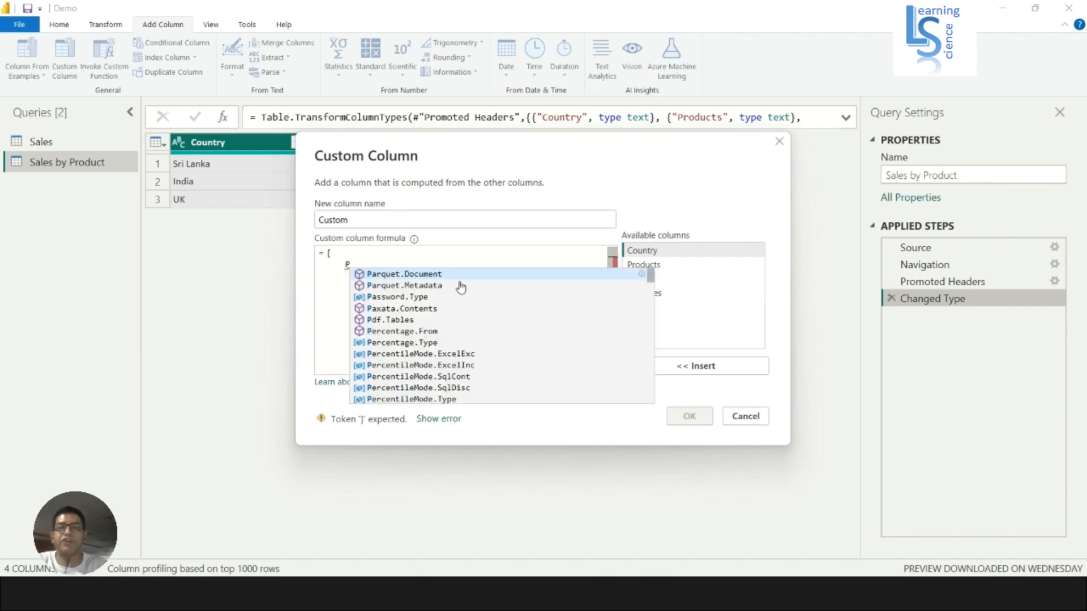
key(BackSpace)
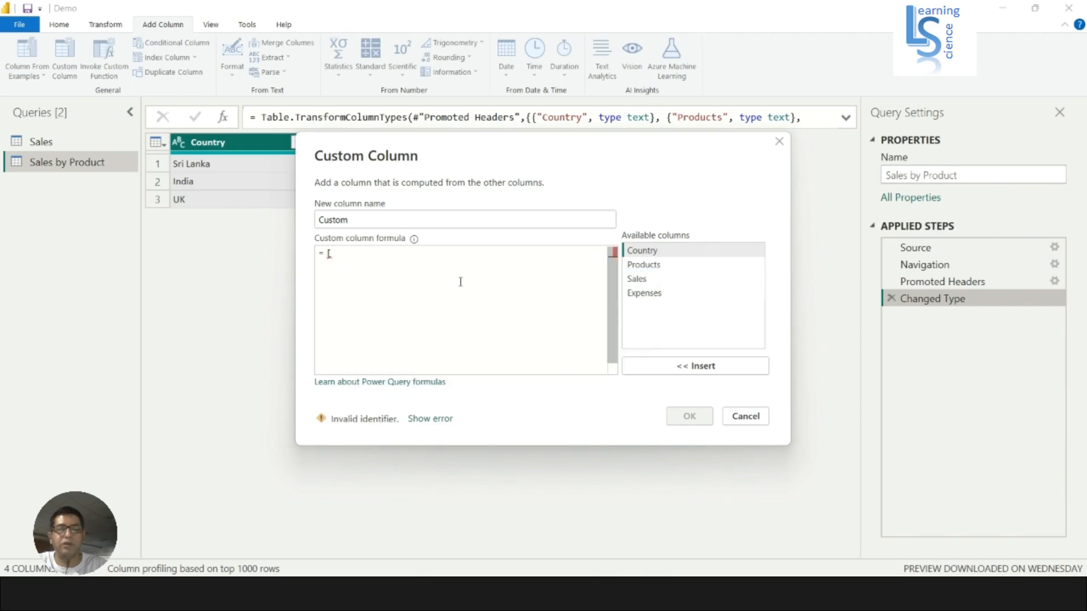
text(Profit)
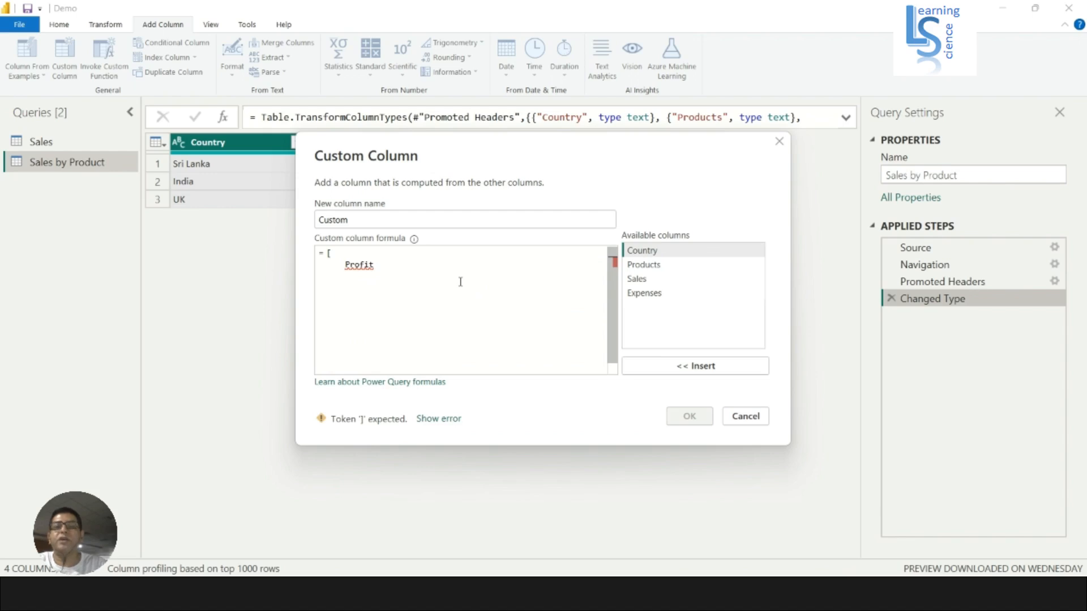
text( =)
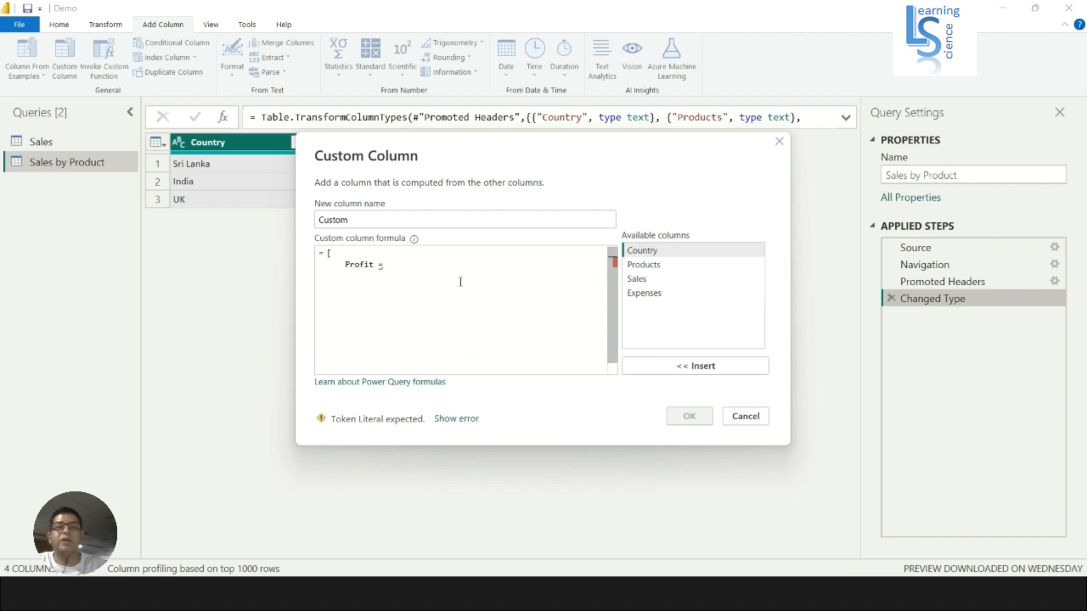
double_click(636, 279)
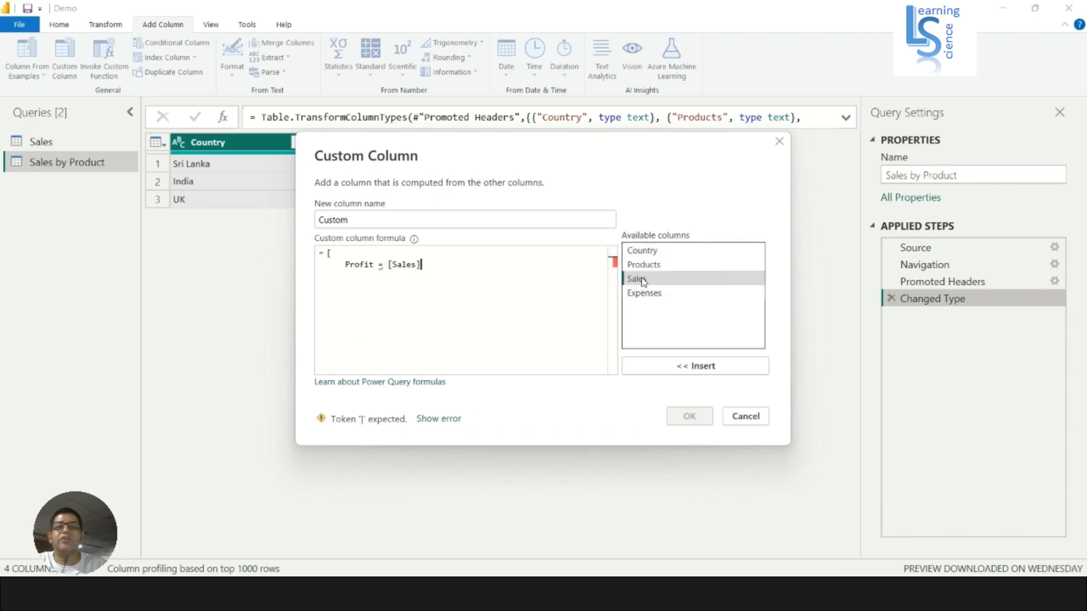
text(-)
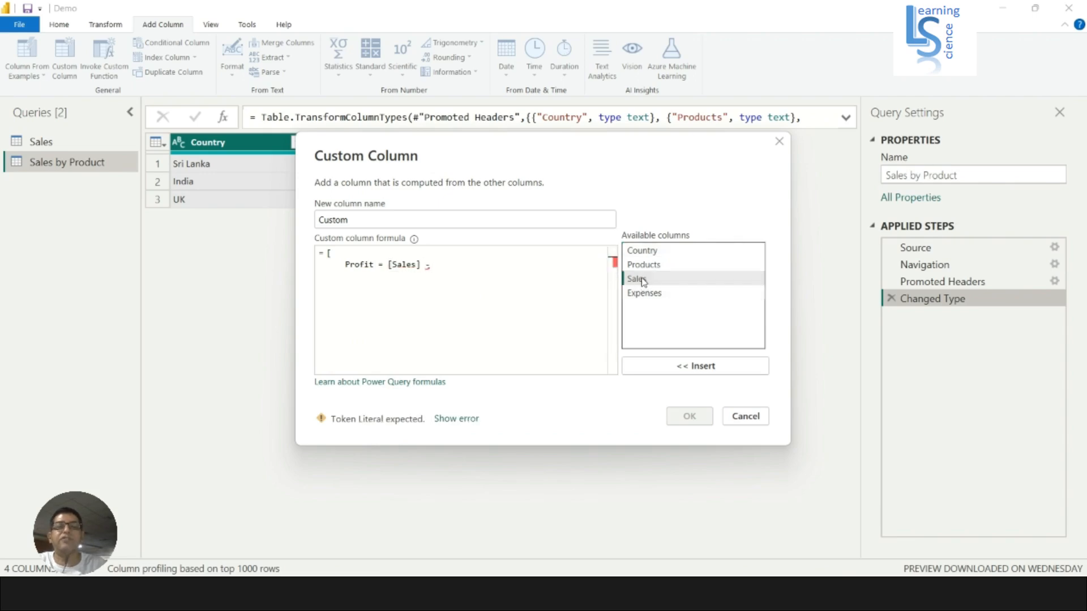
double_click(640, 294)
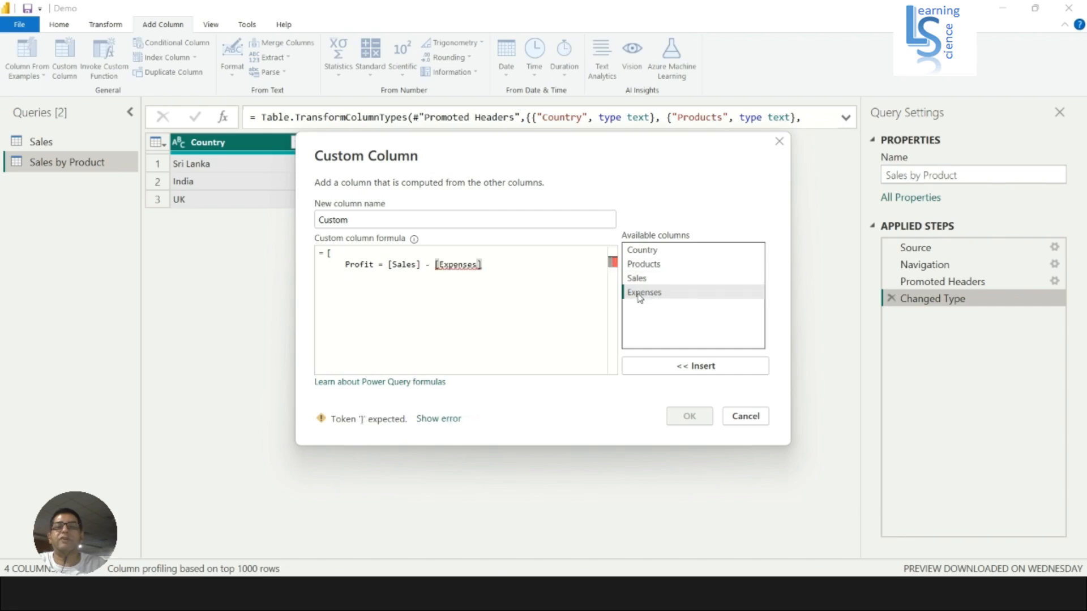
text(,)
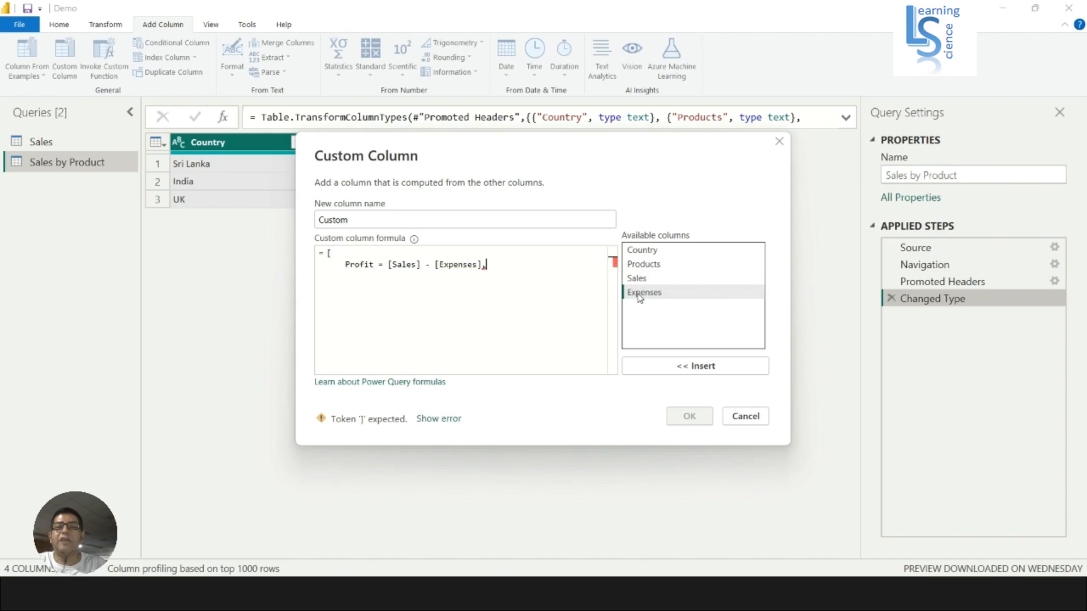
key(Return)
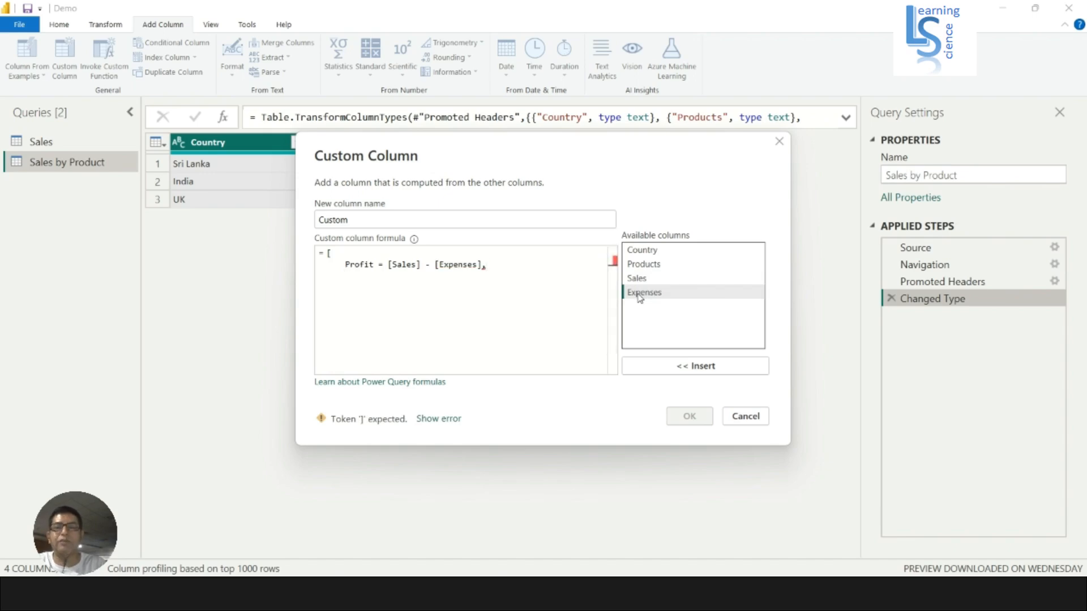
Step: Enter Profit Pct = Profit/[Sales] as the record's second field, referring to the Profit field defined above it
text(Pr)
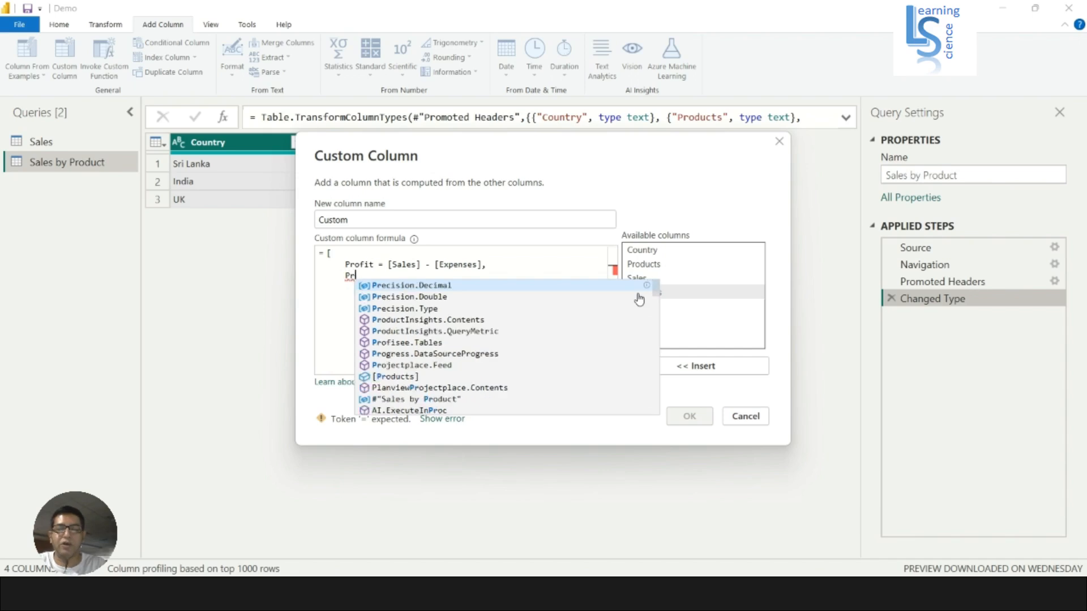
text(ofit)
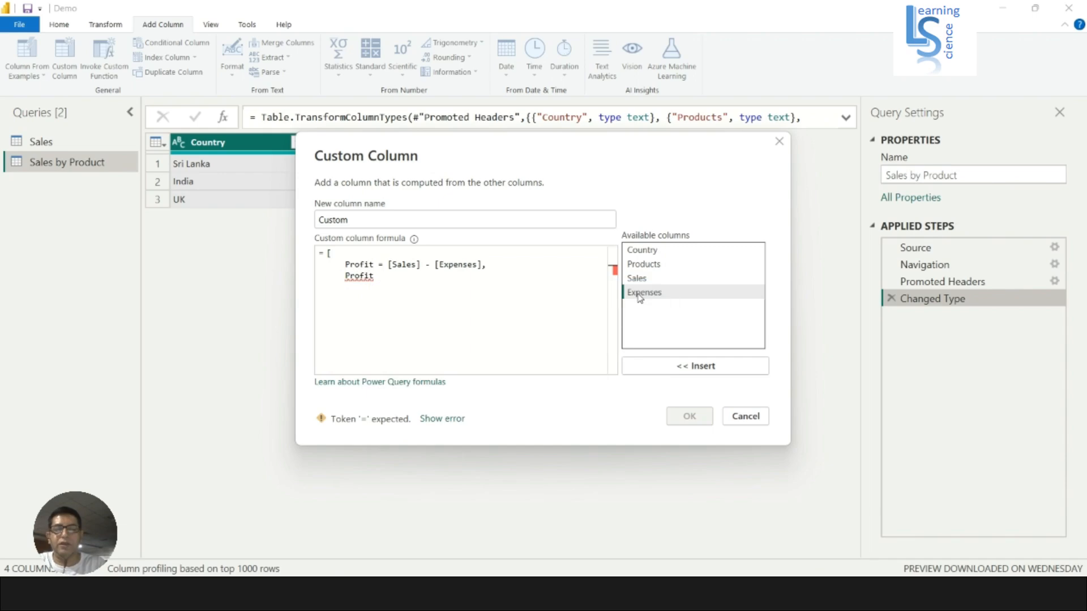
text( Pct )
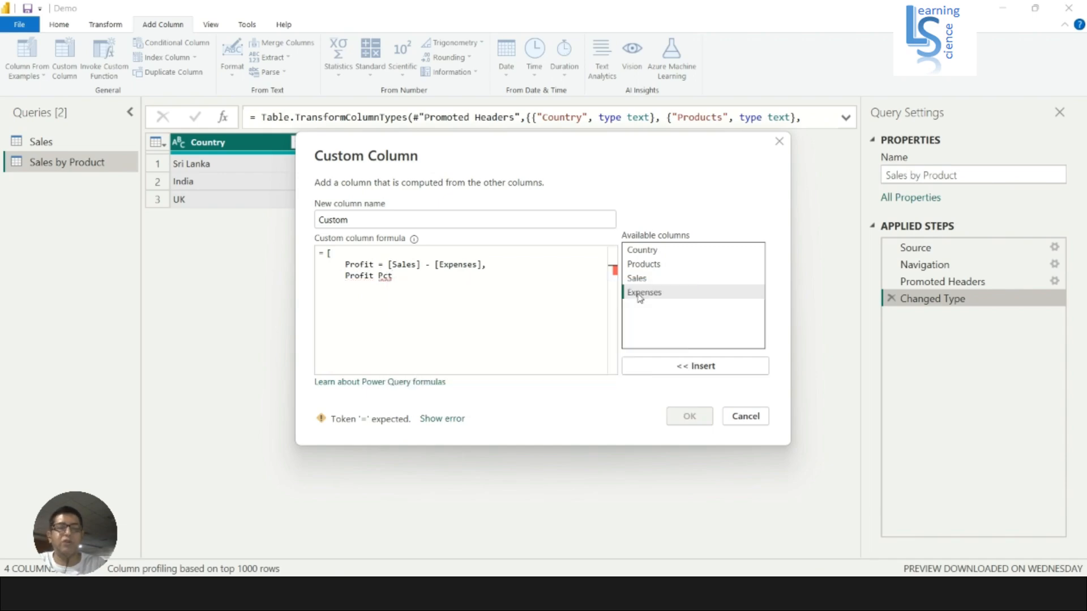
text(=)
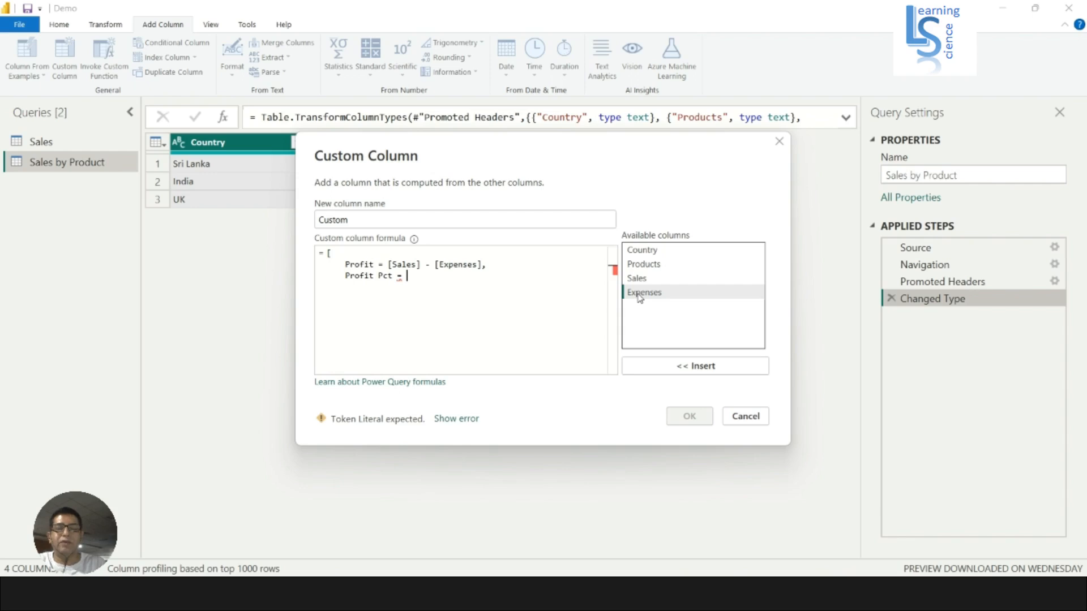
text( Prof)
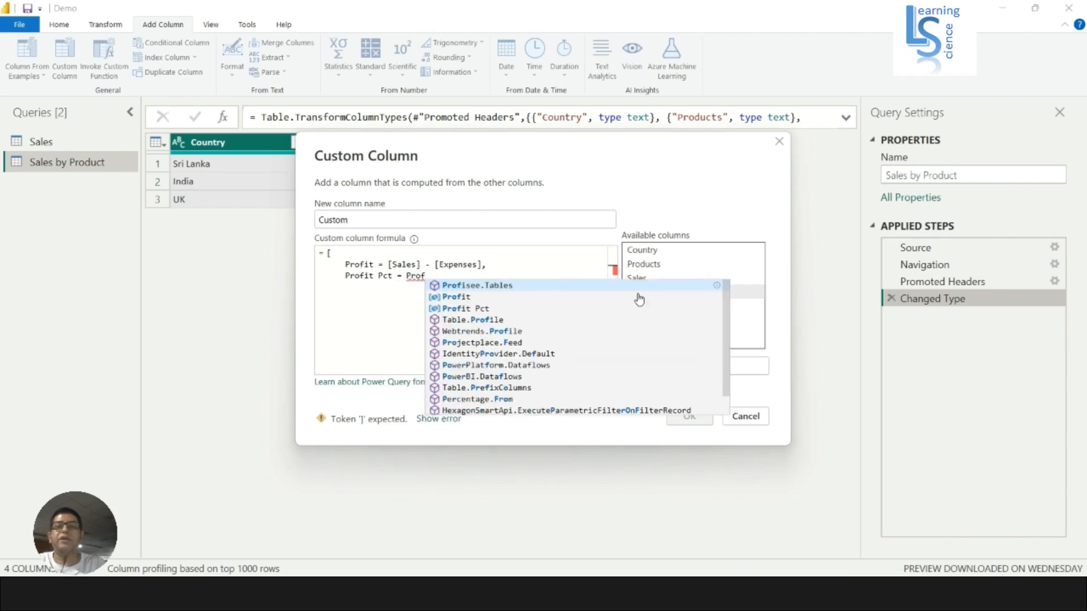
key(Down)
key(Tab)
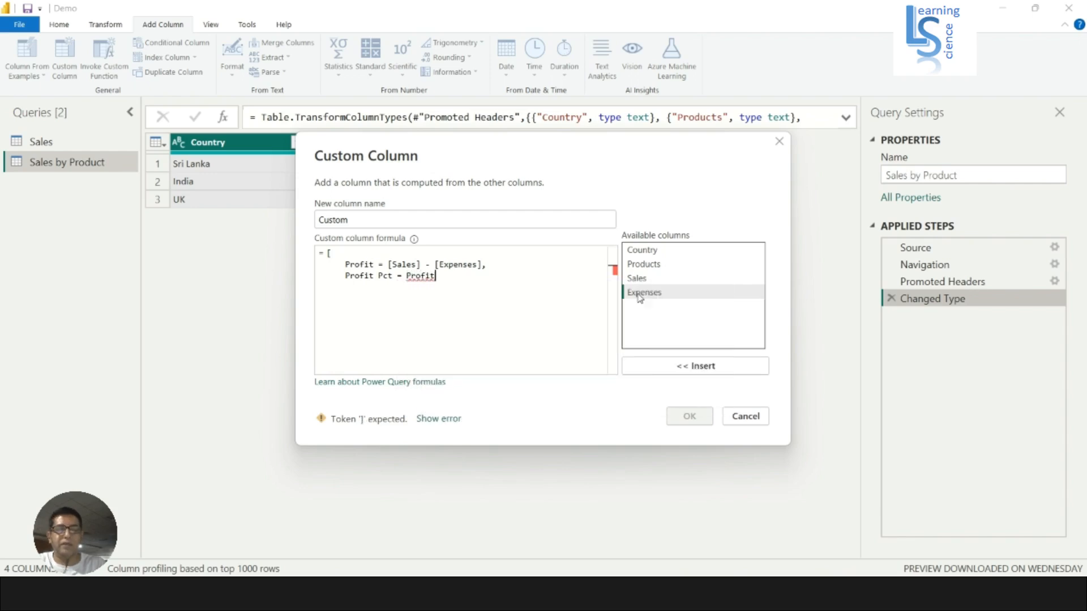
text(/)
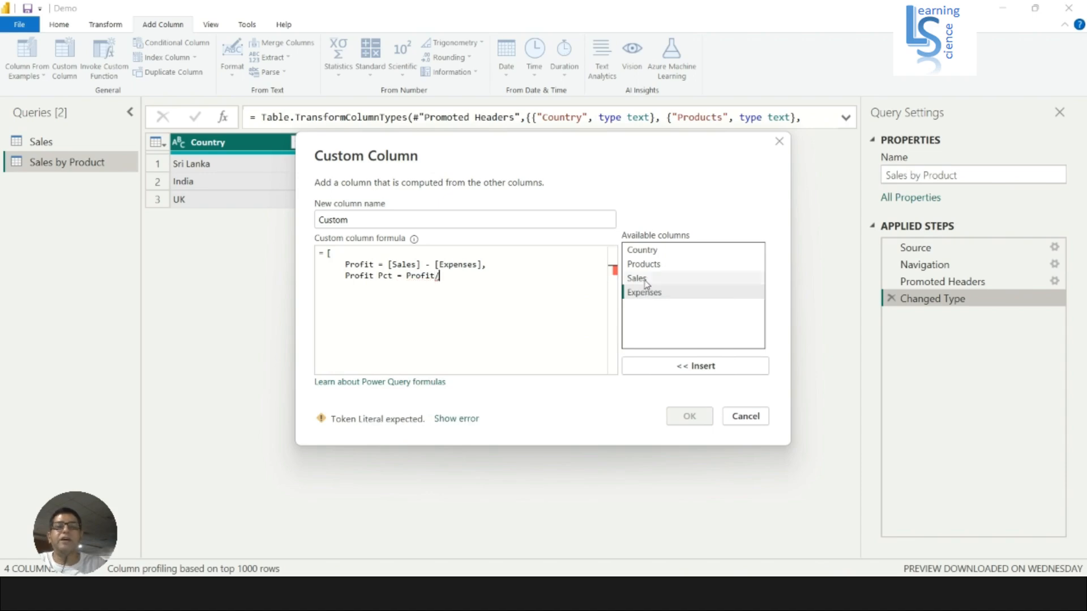
click(646, 284)
double_click(645, 283)
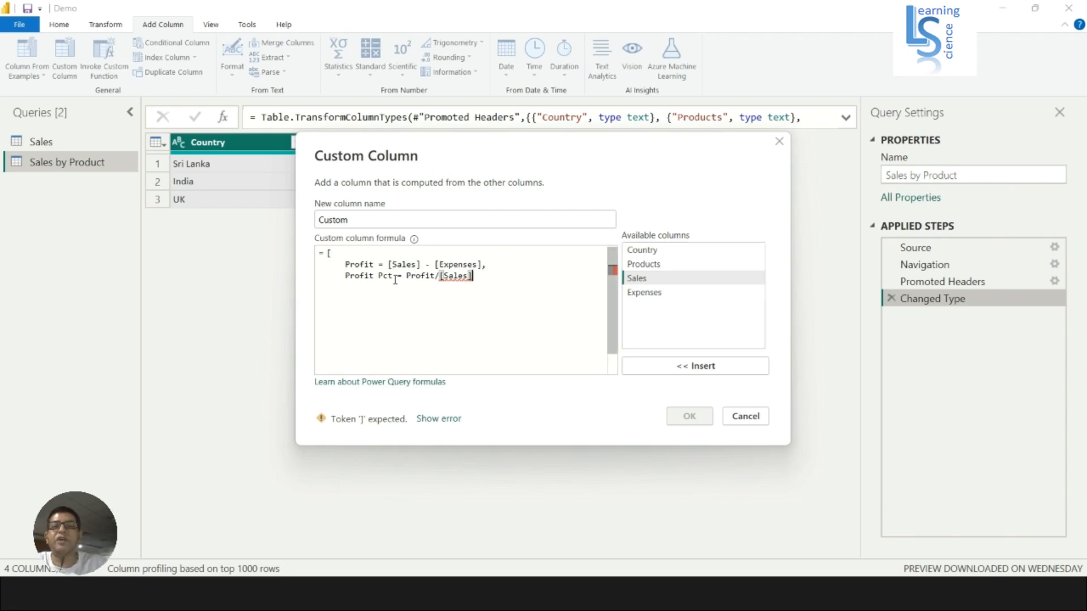
Step: End the record with a closing square bracket on its own line and create the custom column
drag(341, 276, 432, 277)
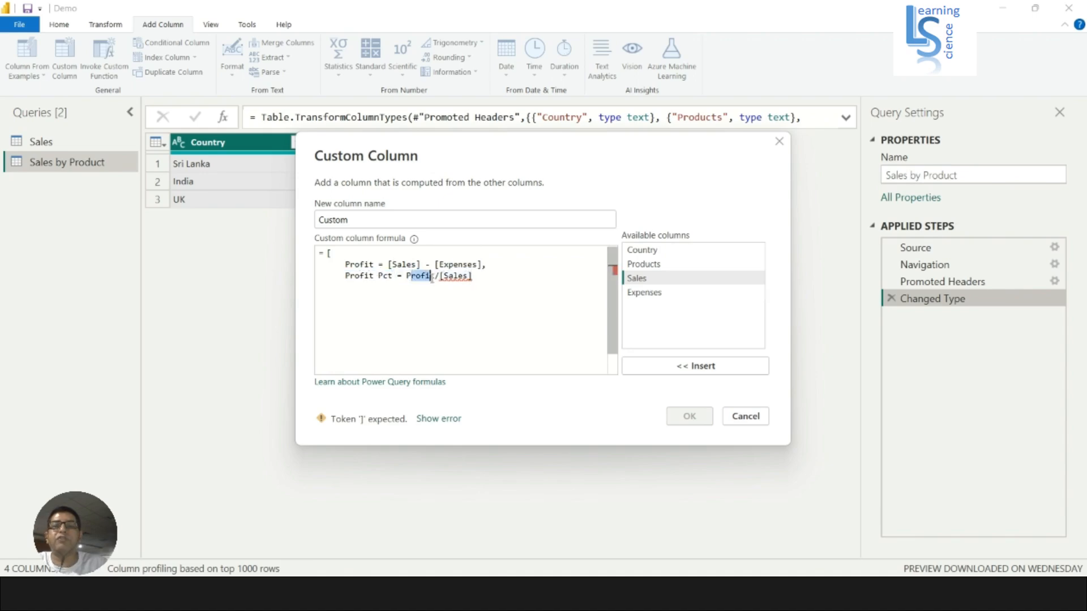
click(357, 263)
mouse_move(425, 277)
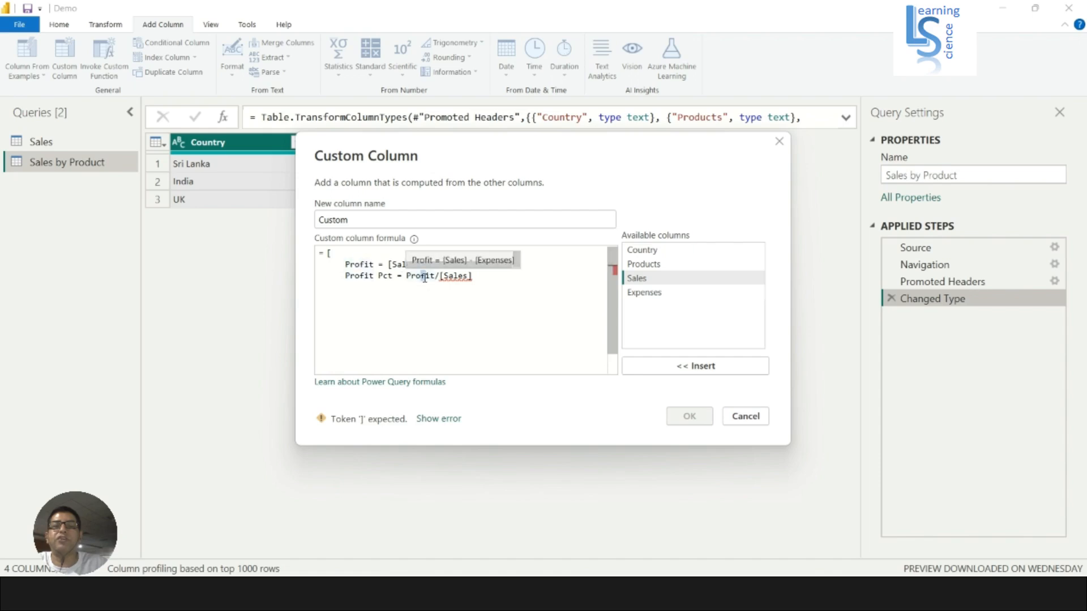
click(479, 277)
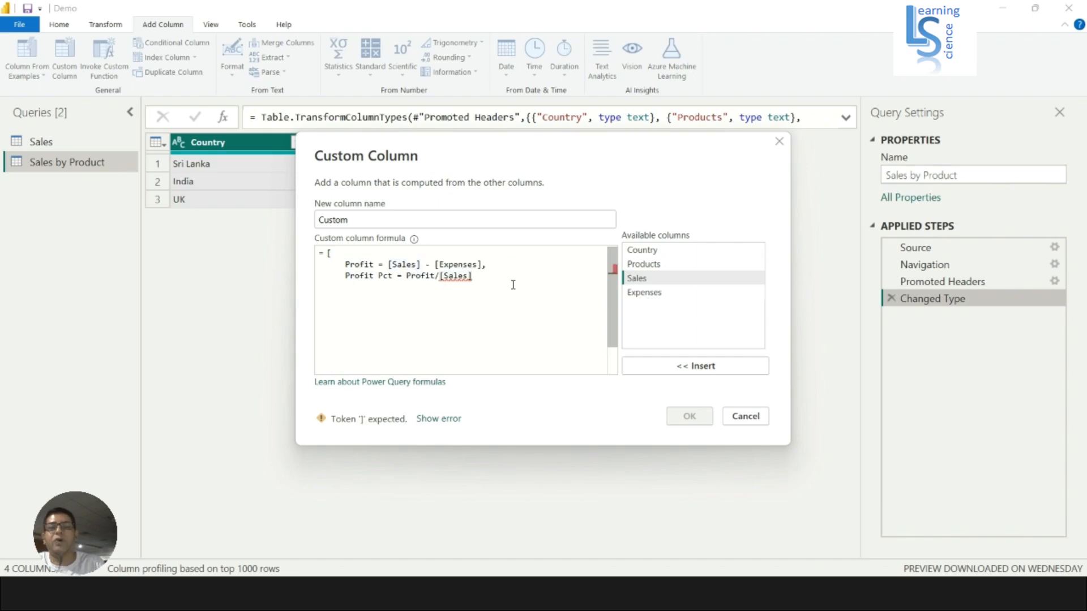
key(Return)
key(BackSpace)
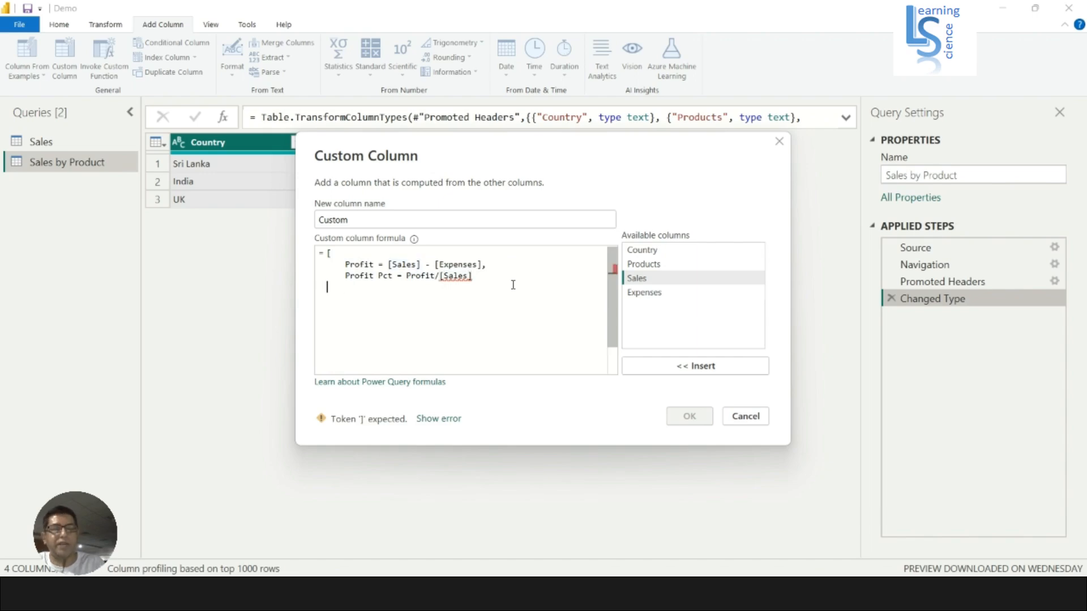
text(])
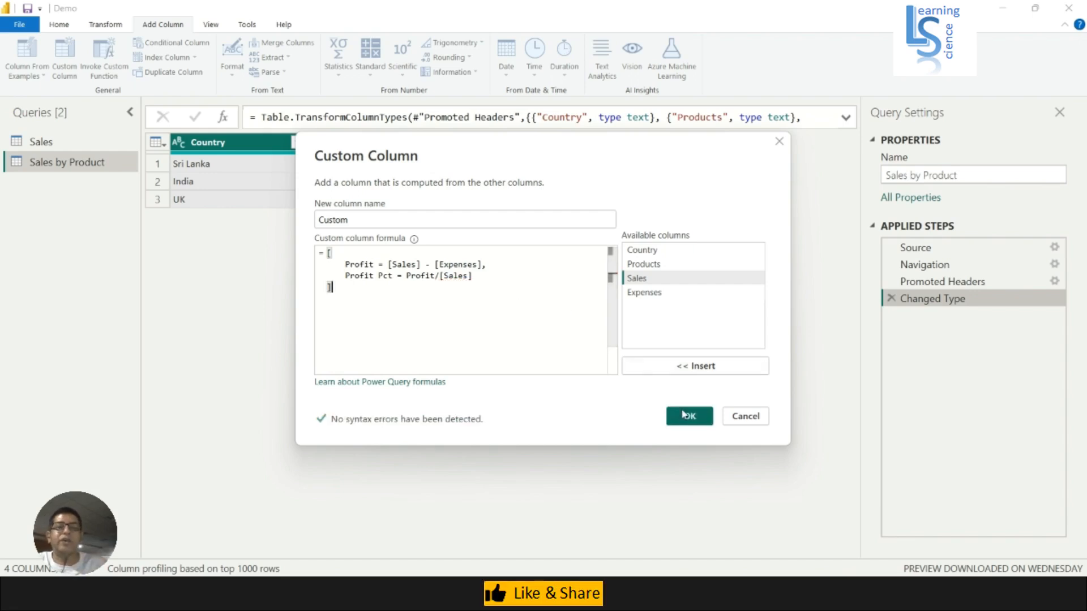
click(684, 415)
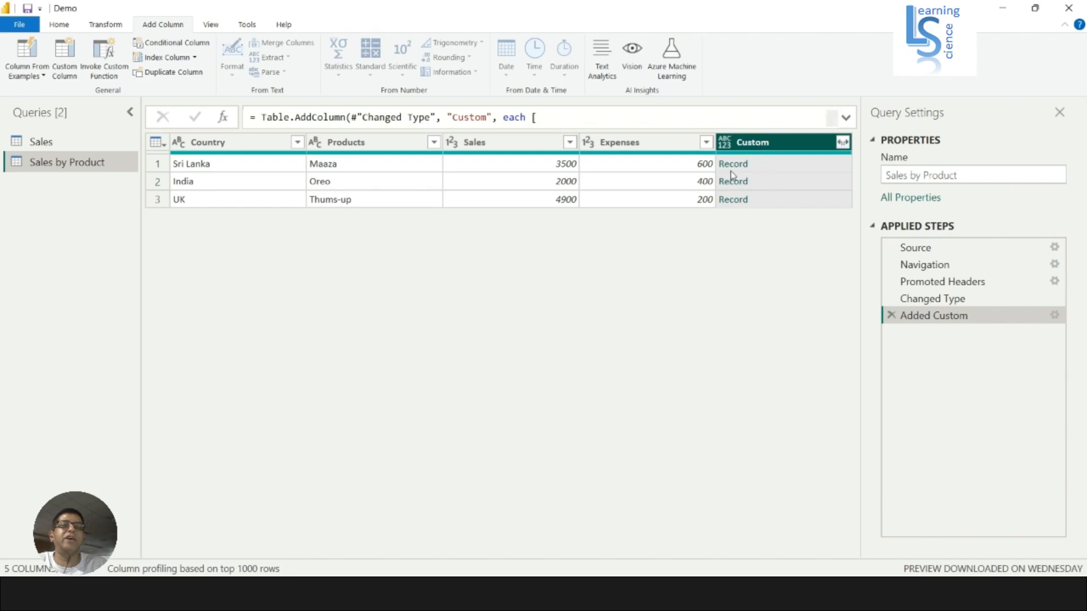
Step: Expand the Custom column into Profit and Profit Pct without the original column name as prefix, and delete that expansion step
click(843, 144)
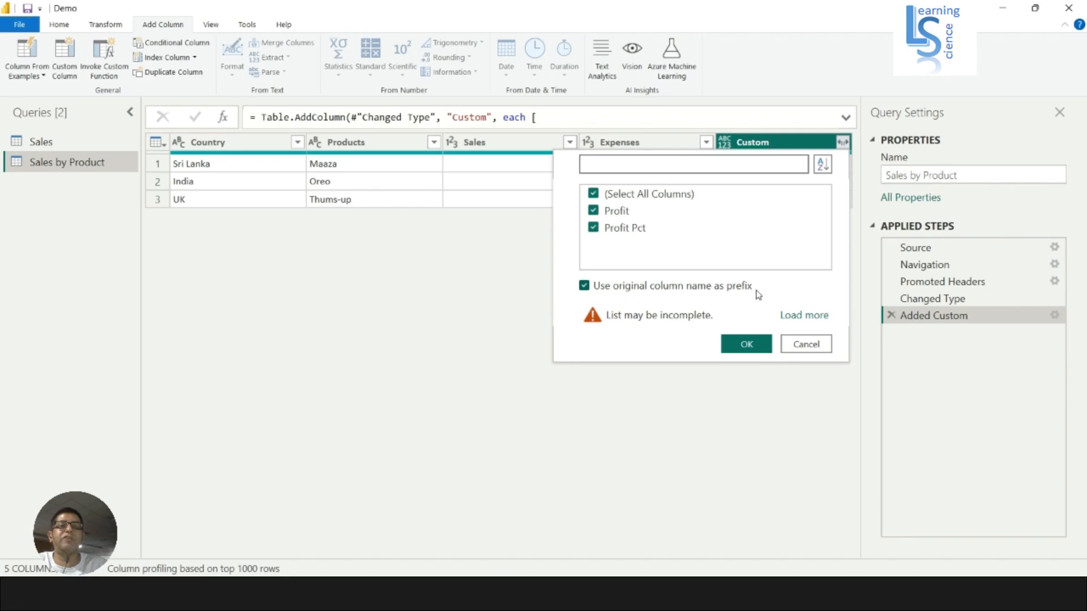
click(583, 288)
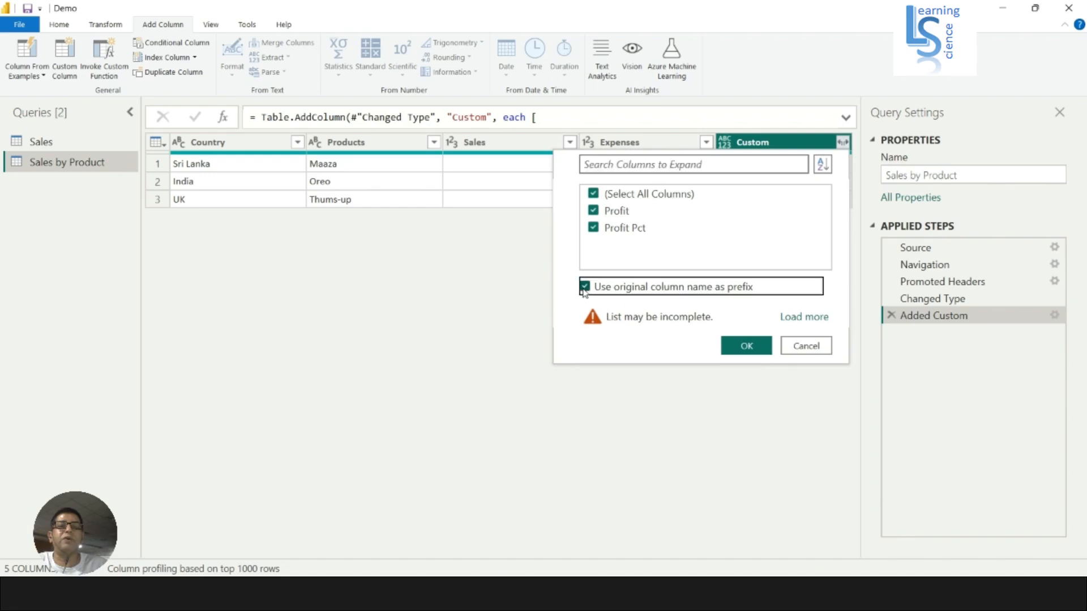
click(745, 348)
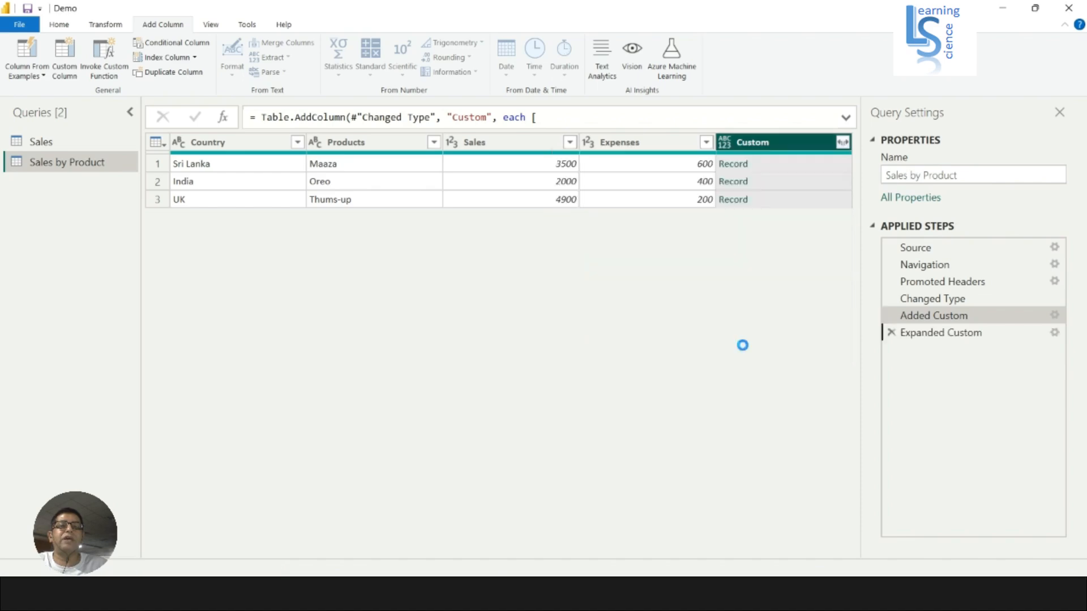
drag(687, 552, 796, 548)
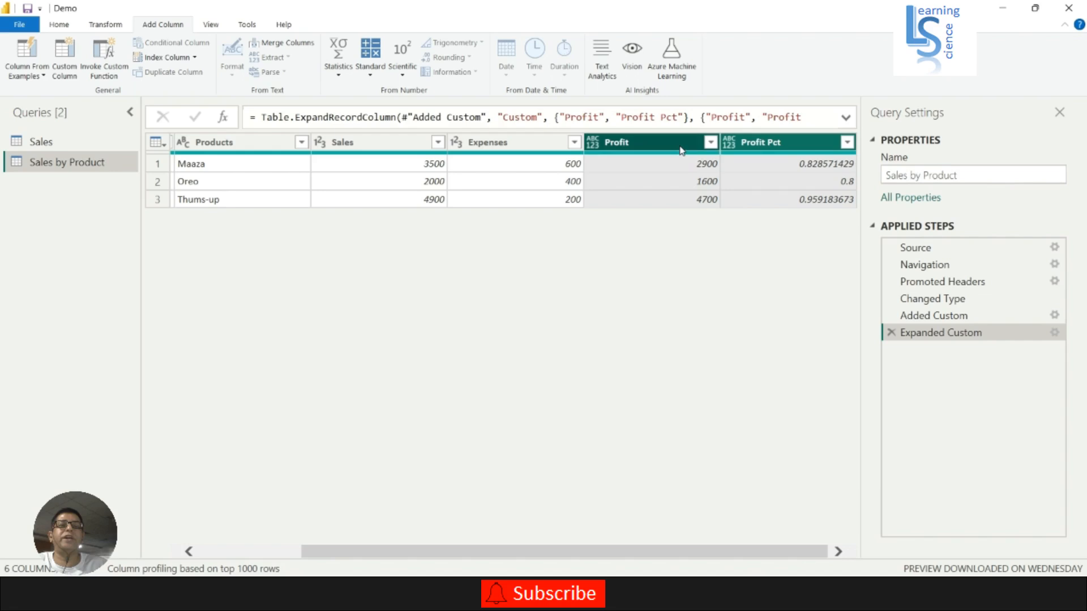
click(891, 333)
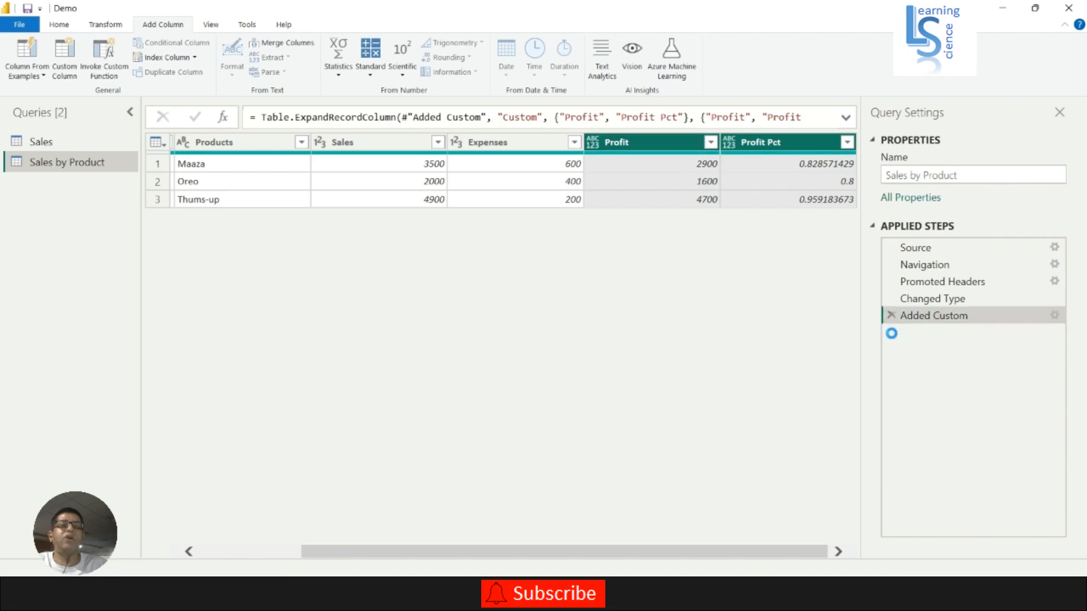
Step: Reopen the Added Custom step's formula and add a comma and a new line after the Profit Pct field
click(1054, 316)
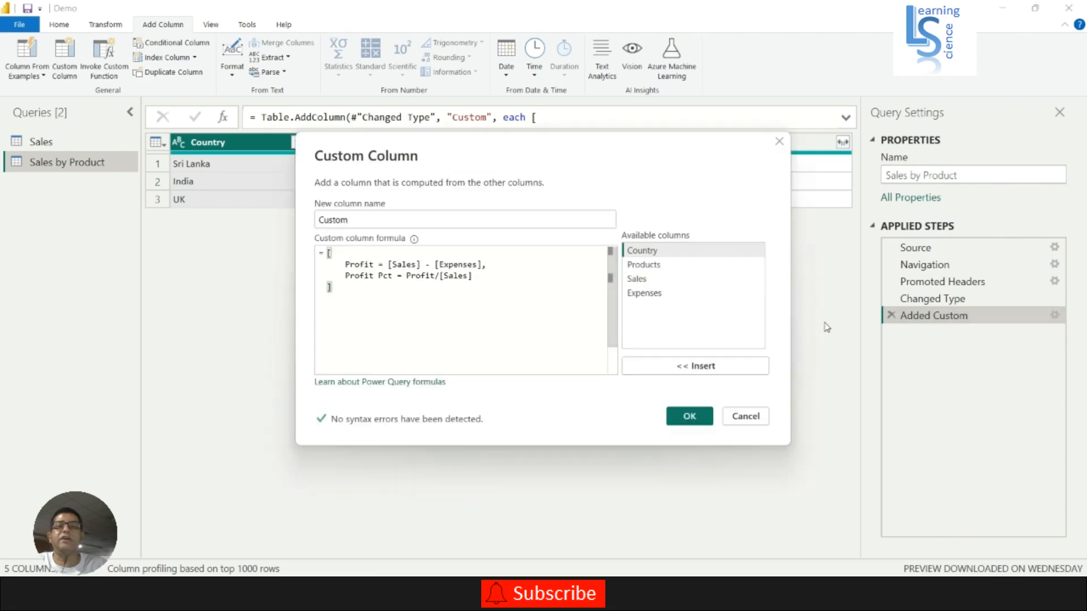
click(479, 278)
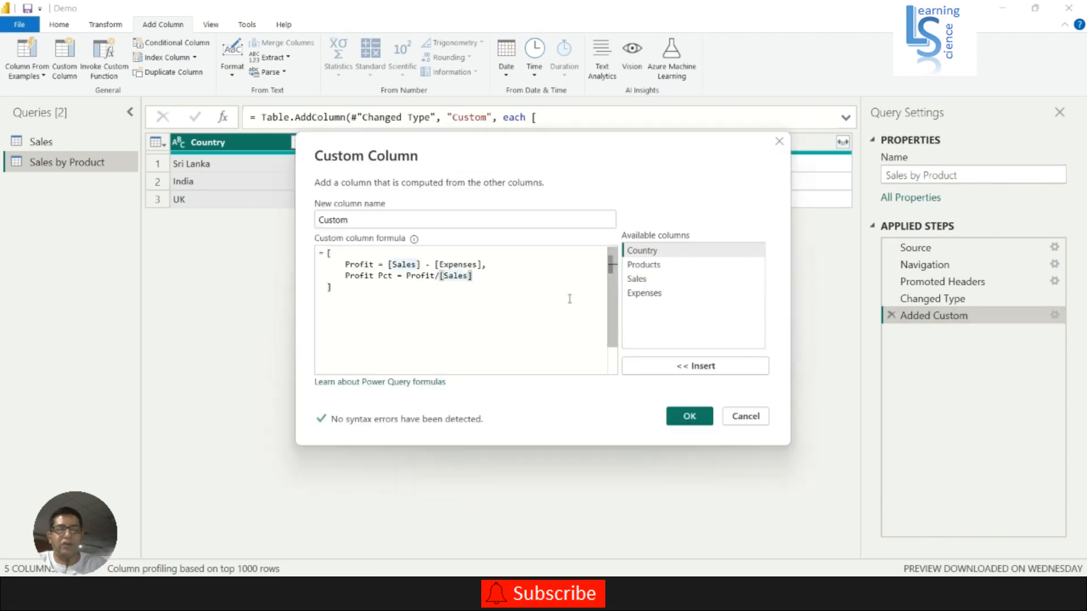
text(,)
key(Return)
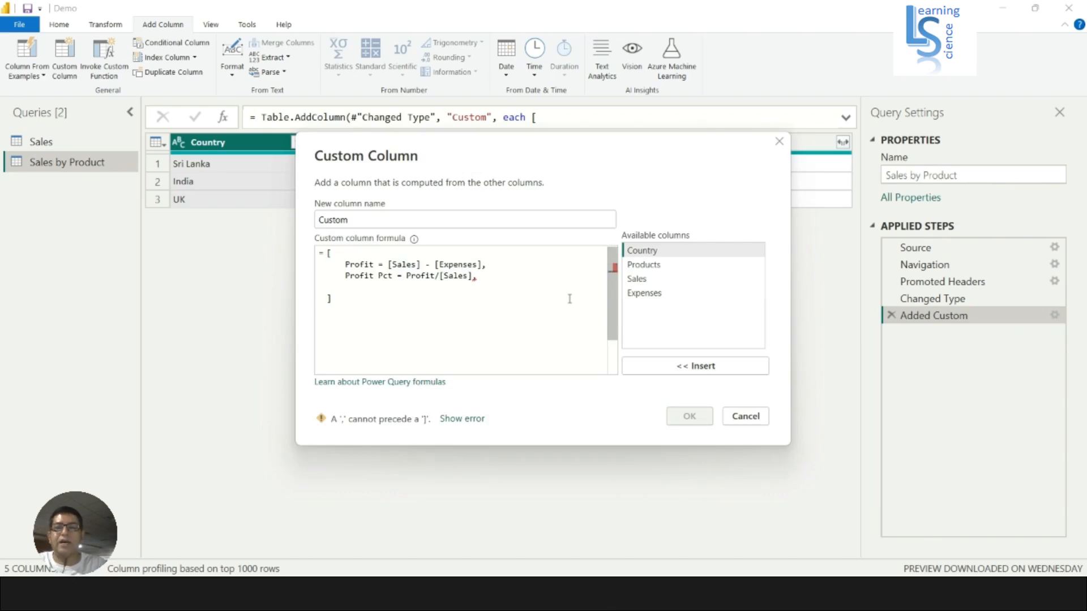
Step: Enter AgentComm = Profit*2/100 as the record's third field, referring to the Profit field above, and apply the edited custom column
text(A)
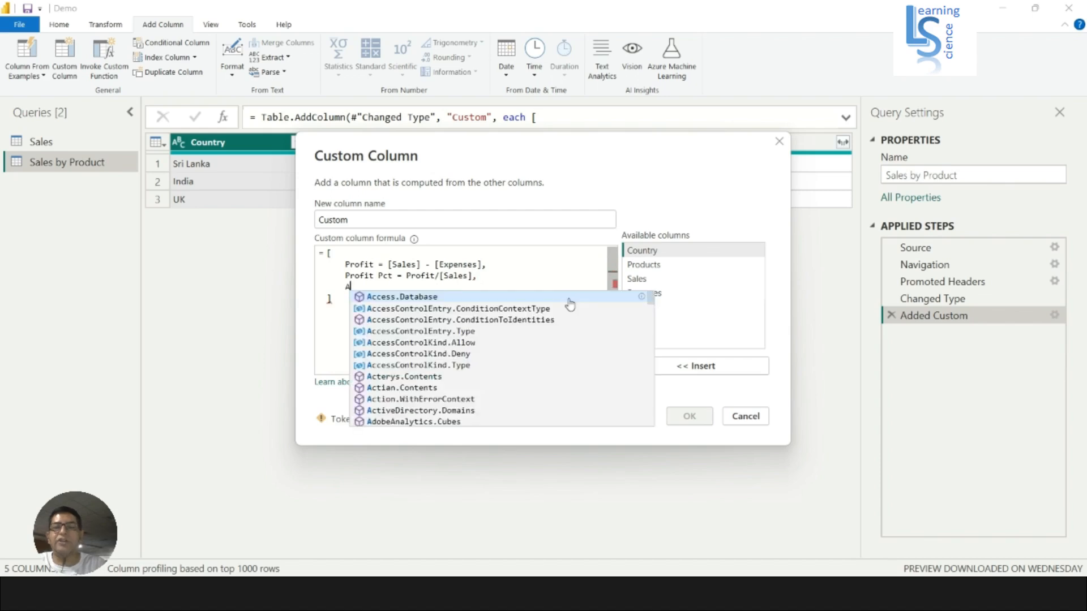
text(gent)
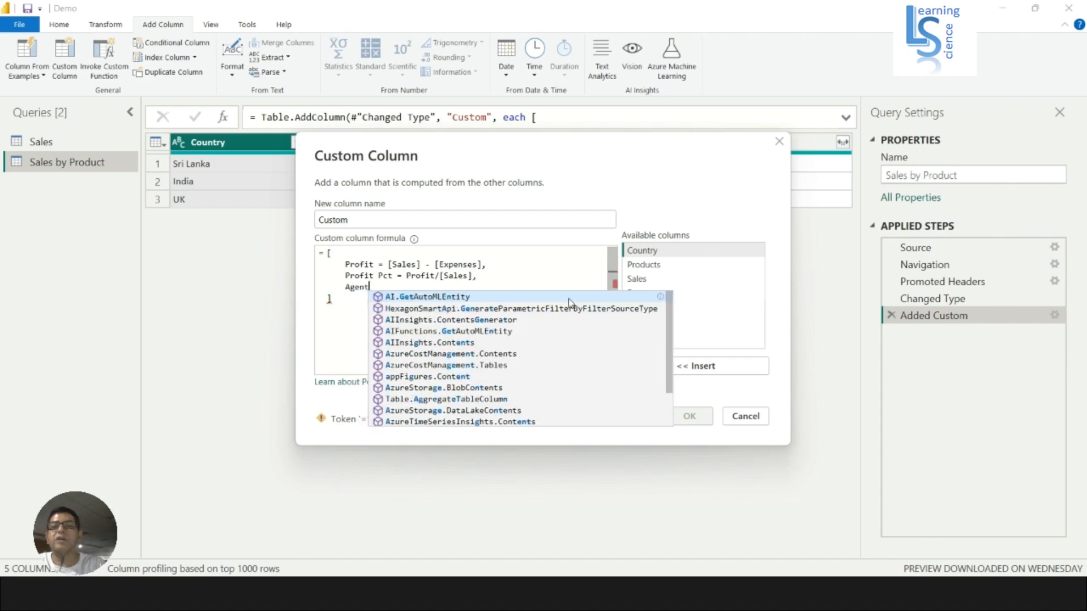
text(Co)
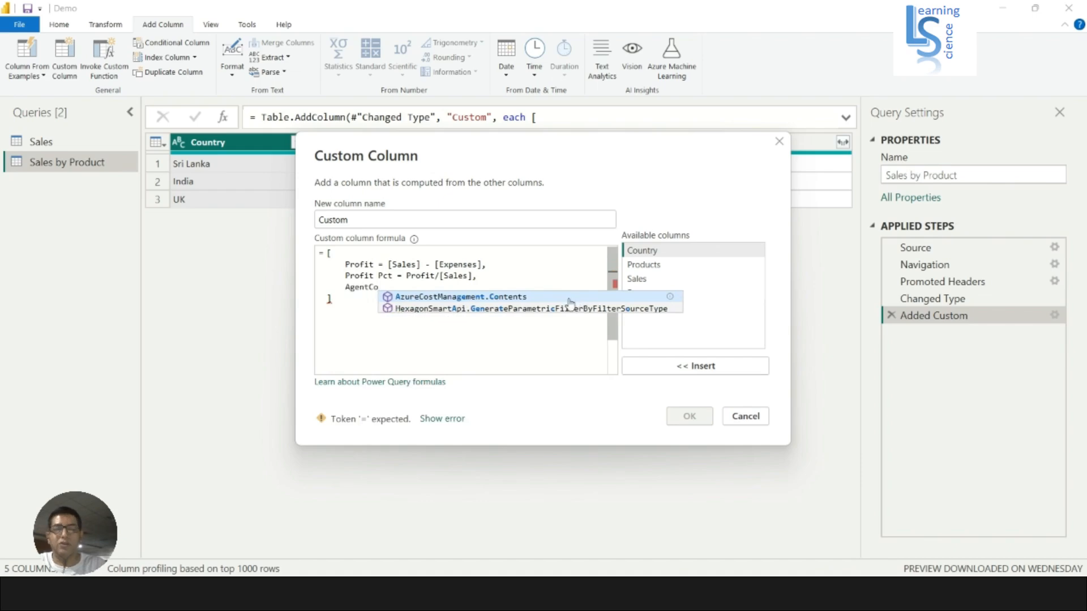
text(mm)
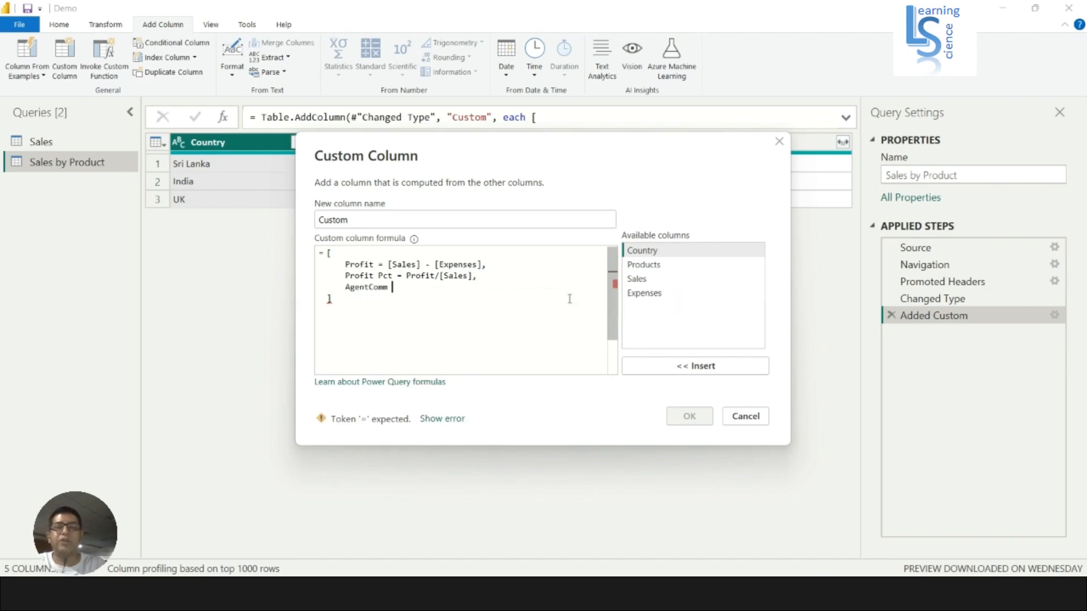
text( = )
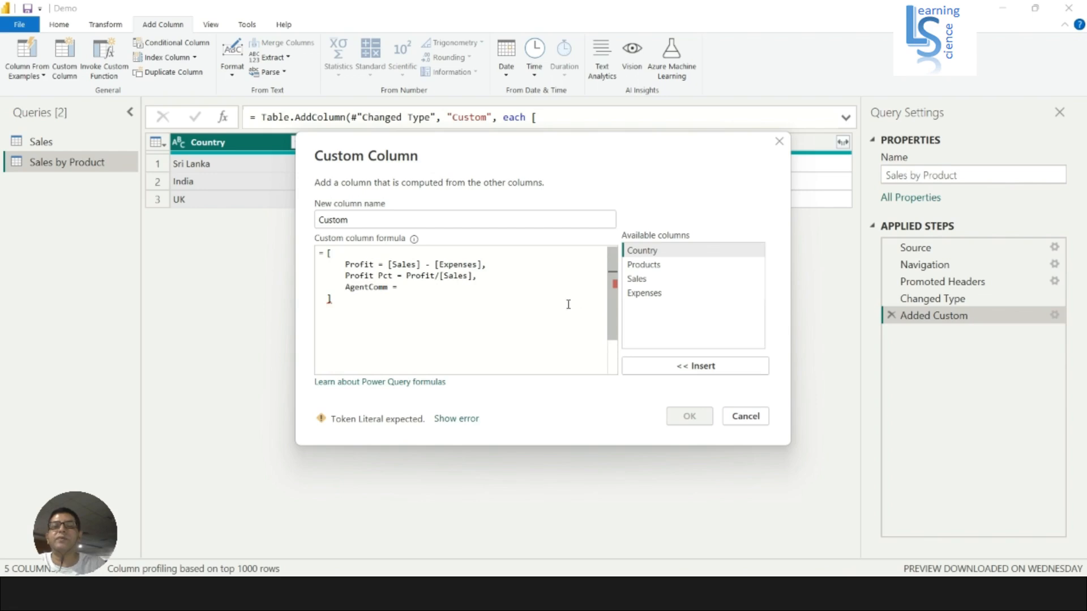
text(prof)
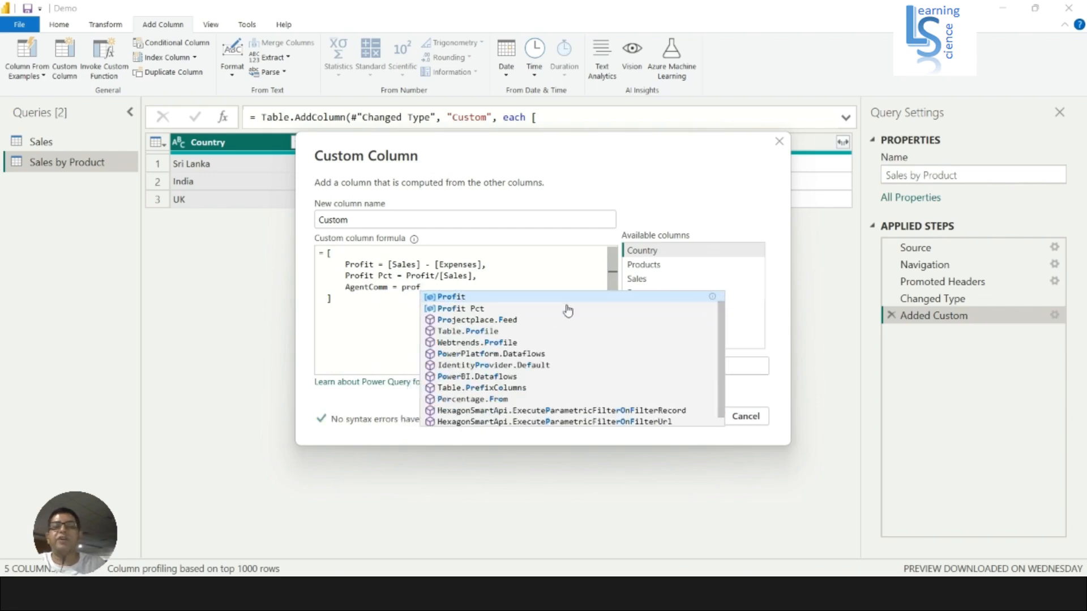
click(492, 298)
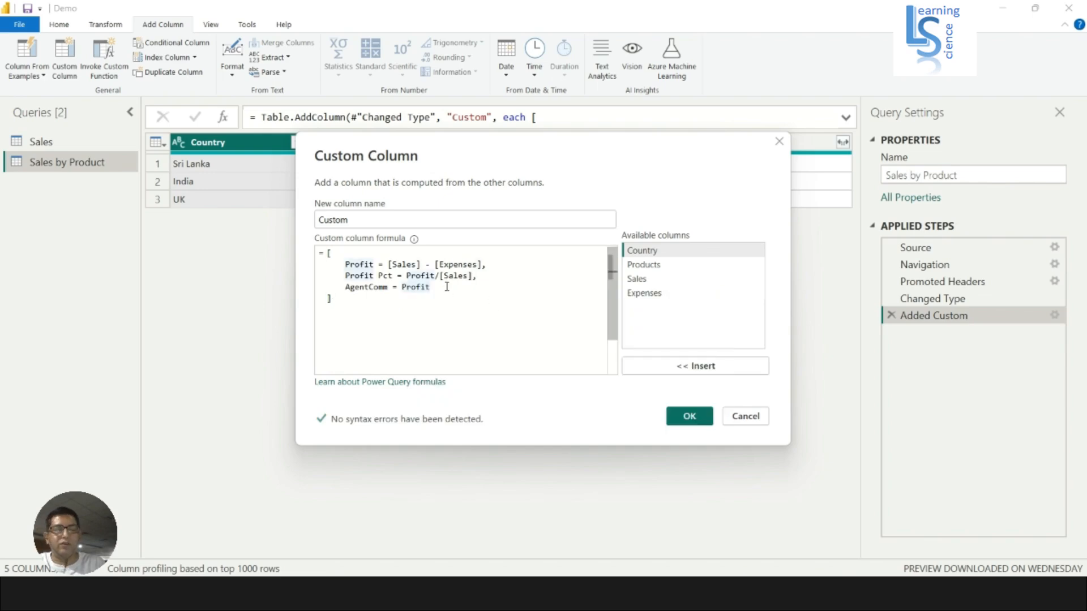
text(*)
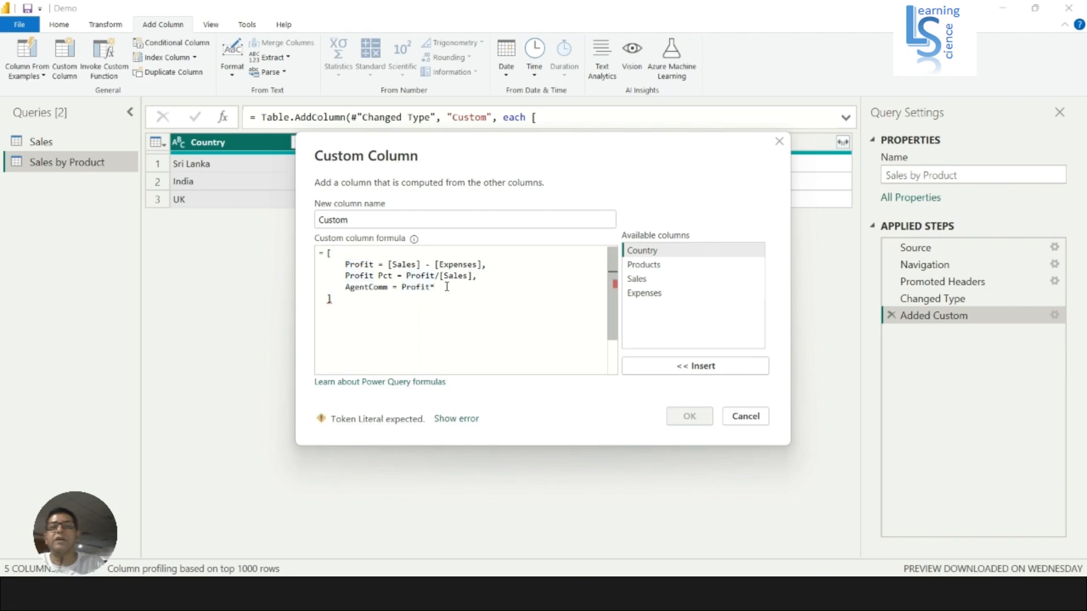
text(0)
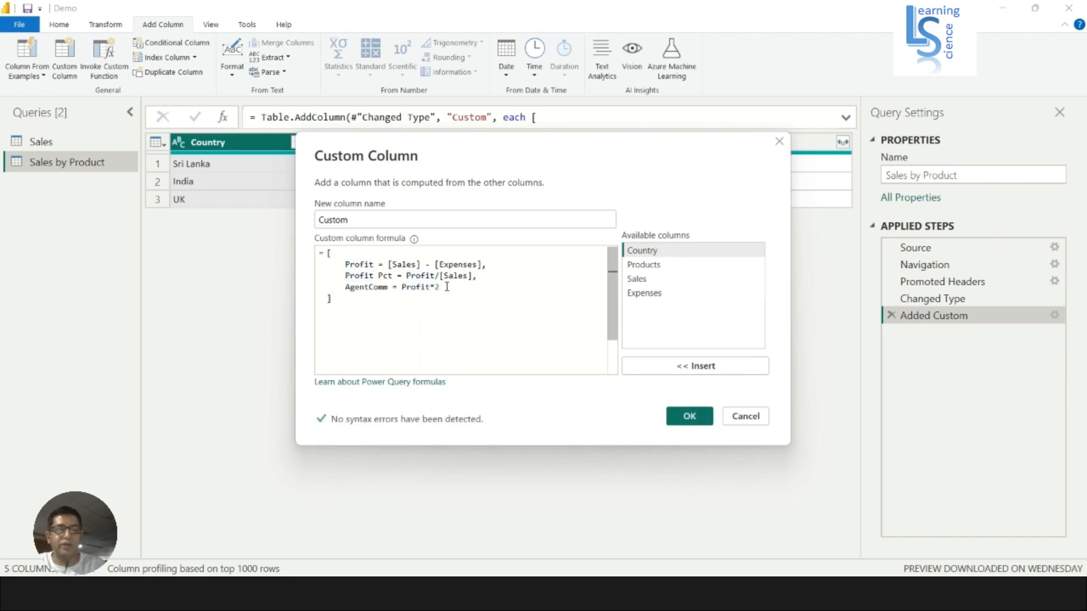
text(/100)
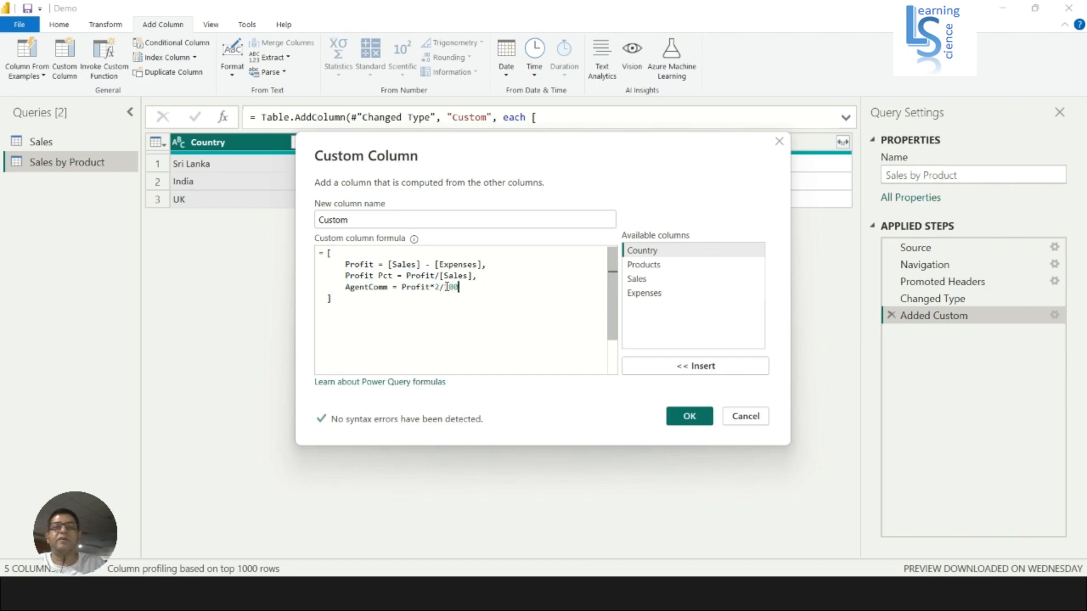
click(689, 417)
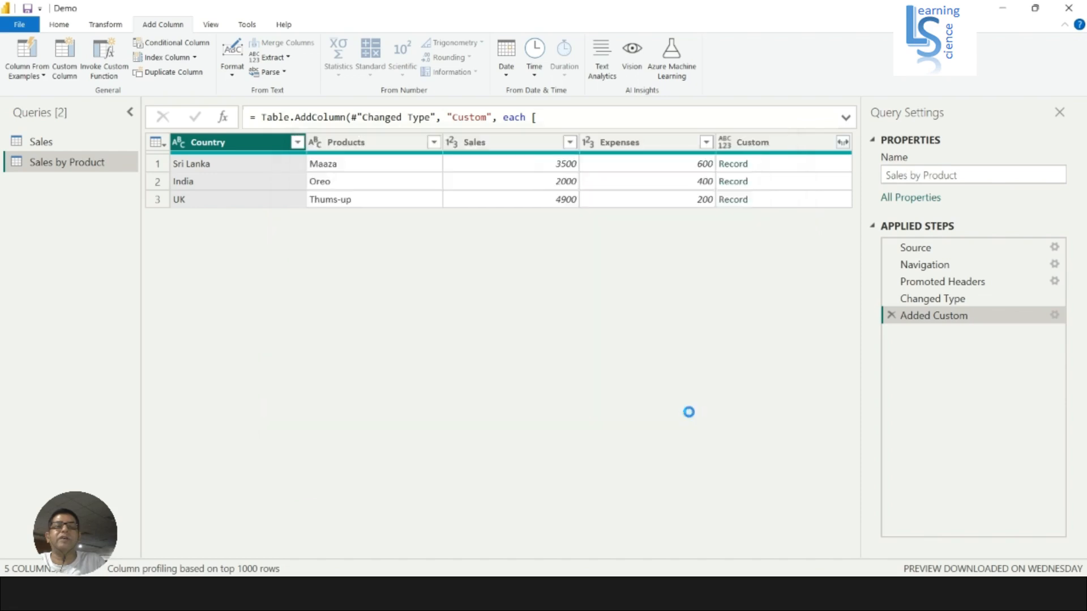
Step: Expand the Custom column into Profit, Profit Pct and AgentComm without the original column name as prefix
click(842, 143)
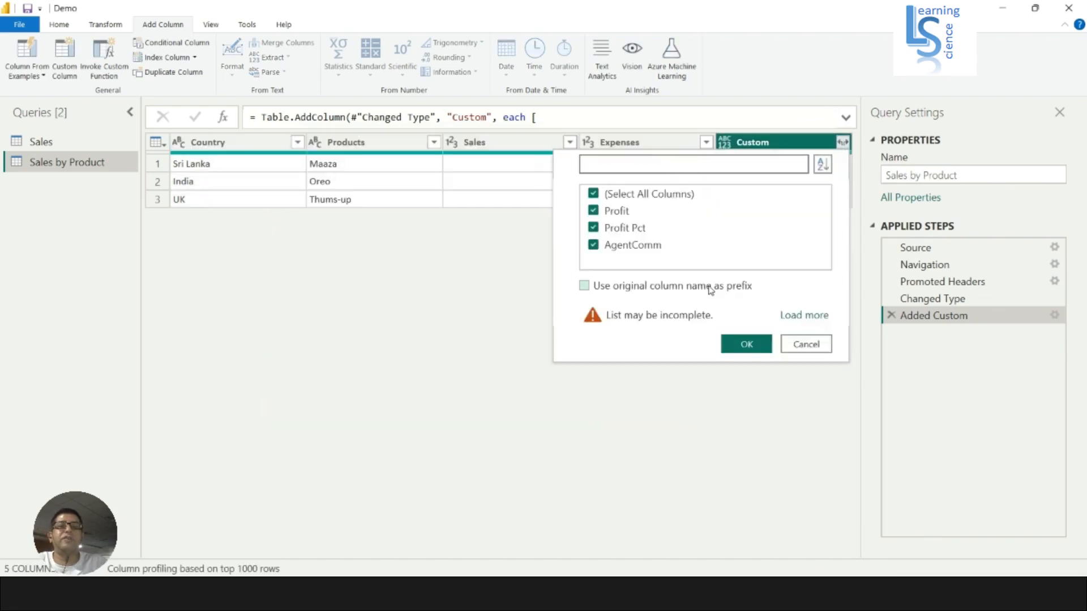
click(736, 344)
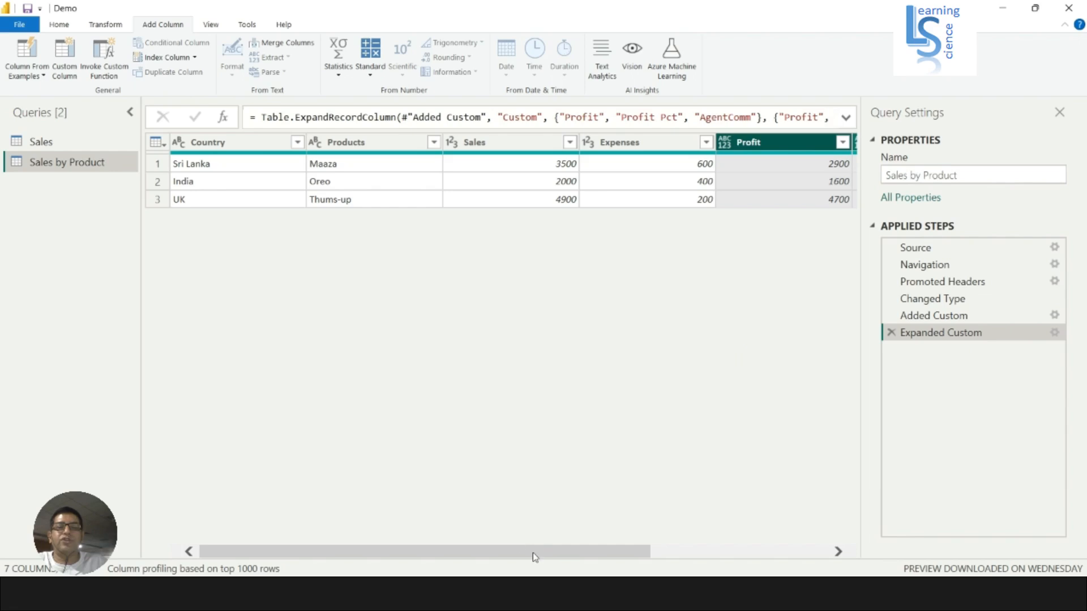
drag(532, 554, 718, 557)
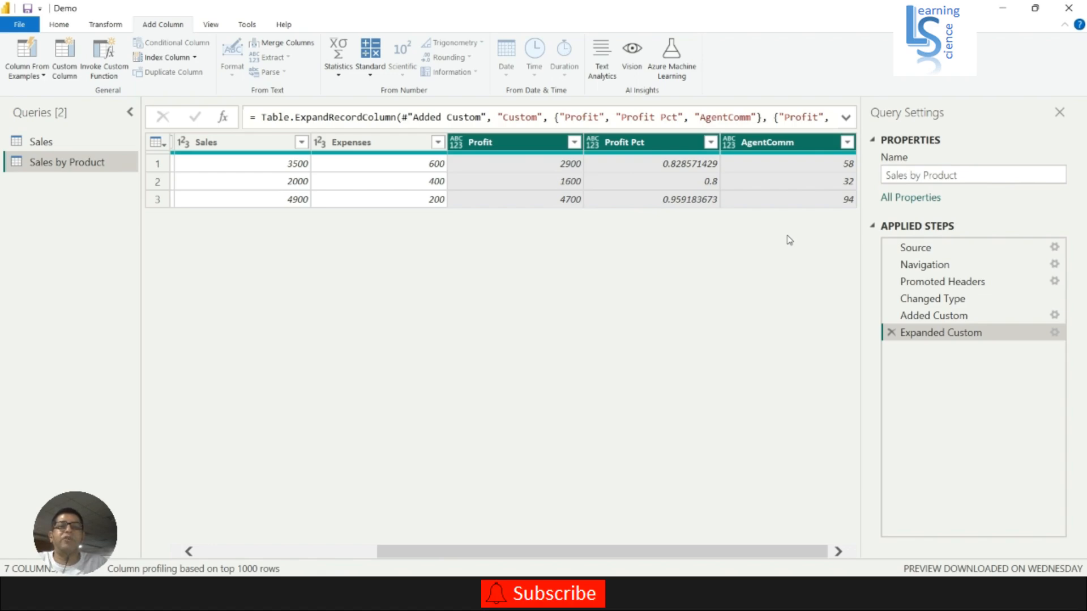
Step: Close the Power Query editor and apply the query changes to the report
click(60, 25)
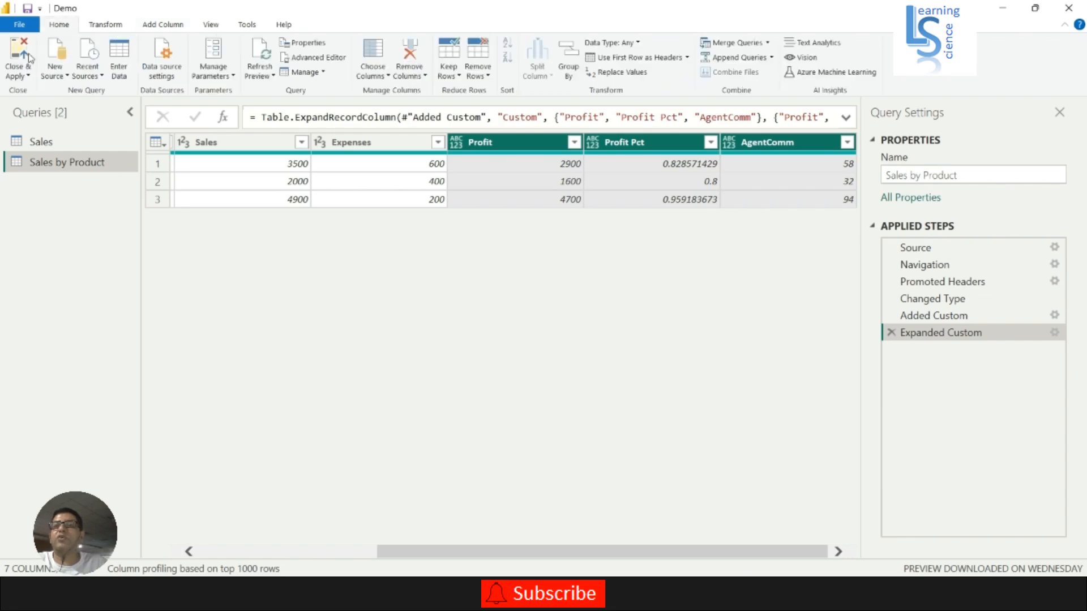
click(22, 76)
click(38, 90)
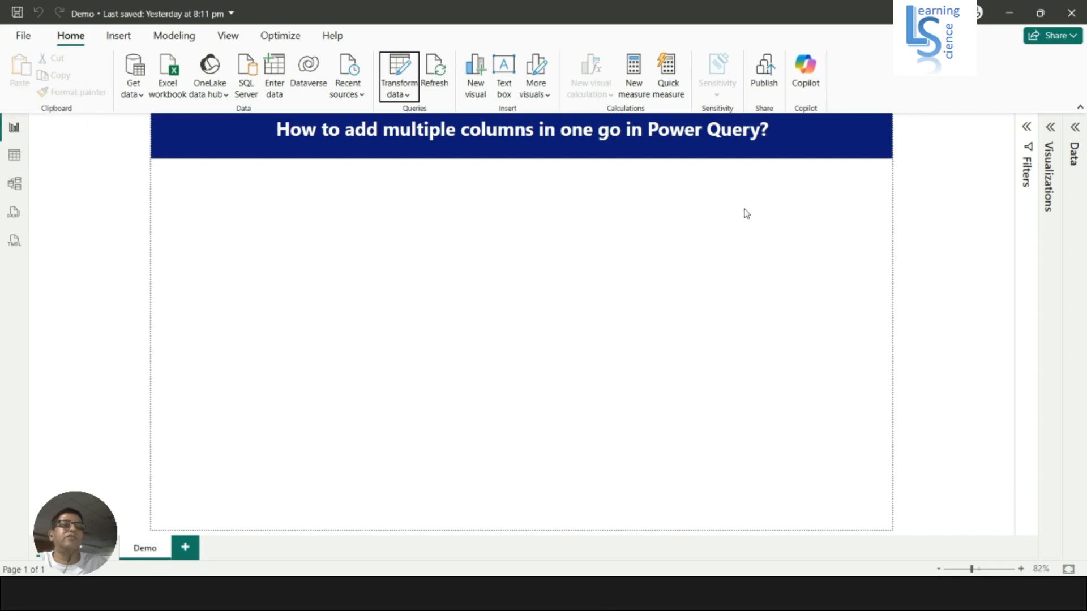
Step: Insert a table visual on the Demo page and extend its lower edge to make it taller
click(1051, 129)
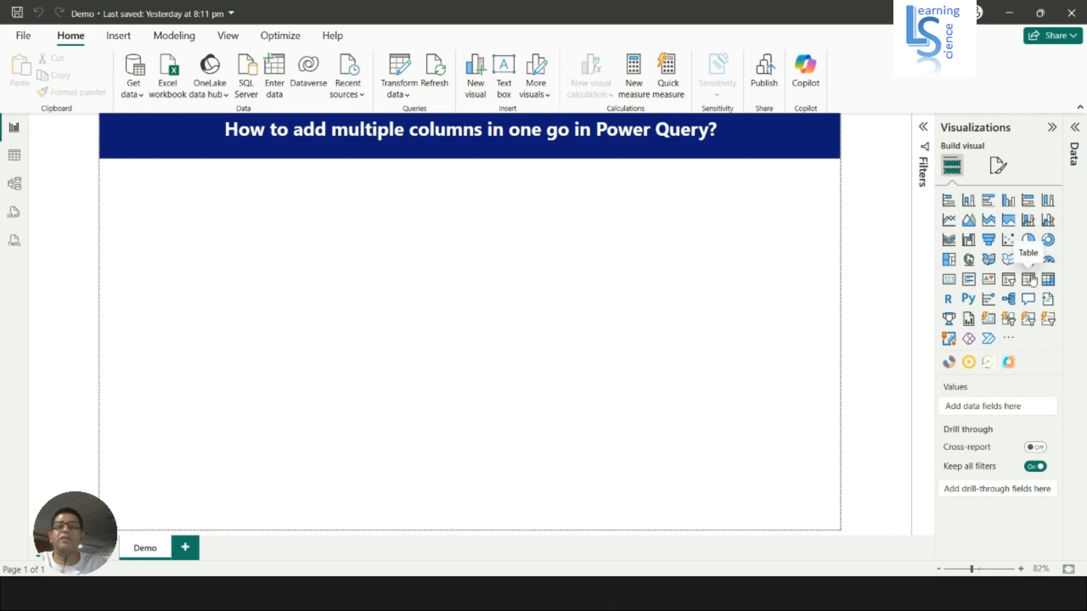
click(1029, 279)
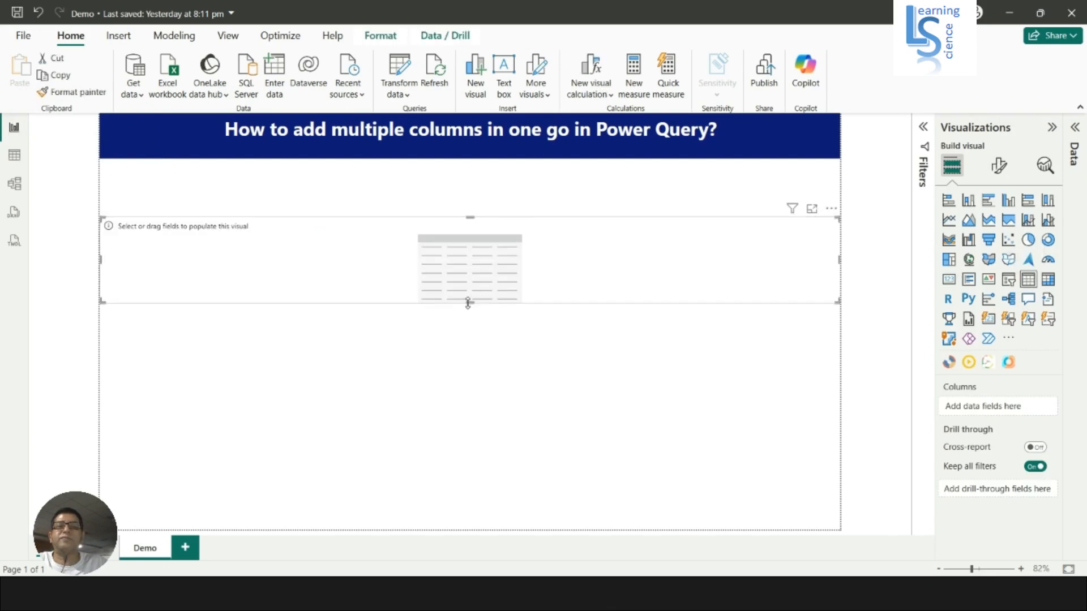
drag(468, 302, 472, 372)
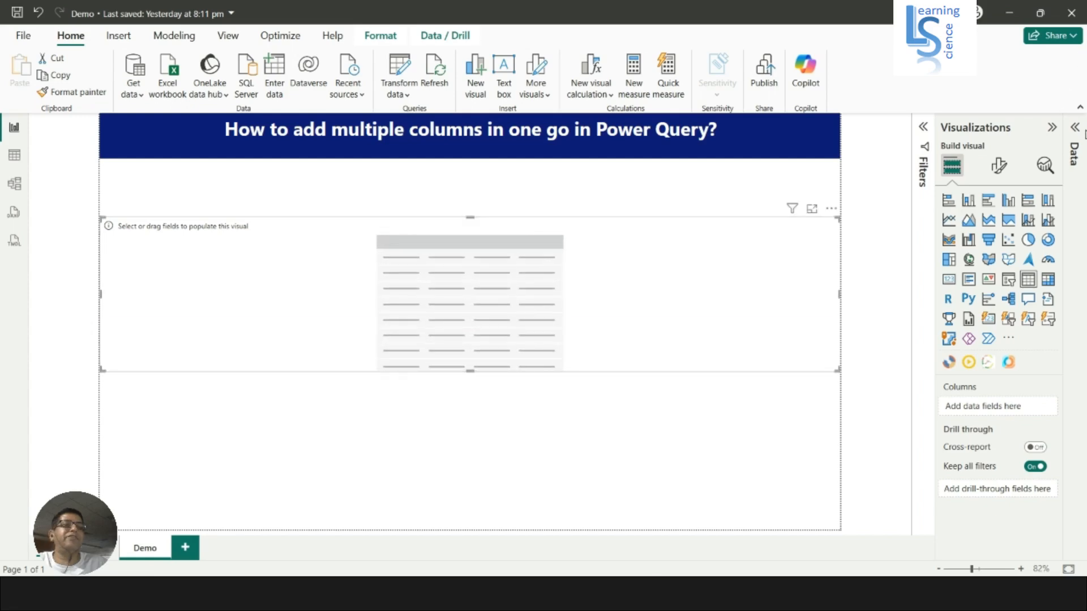
Step: Fill the table visual with Country, Products, Sales, Expenses, Profit, Profit Pct and AgentComm from Sales by Product, in that order
click(1074, 128)
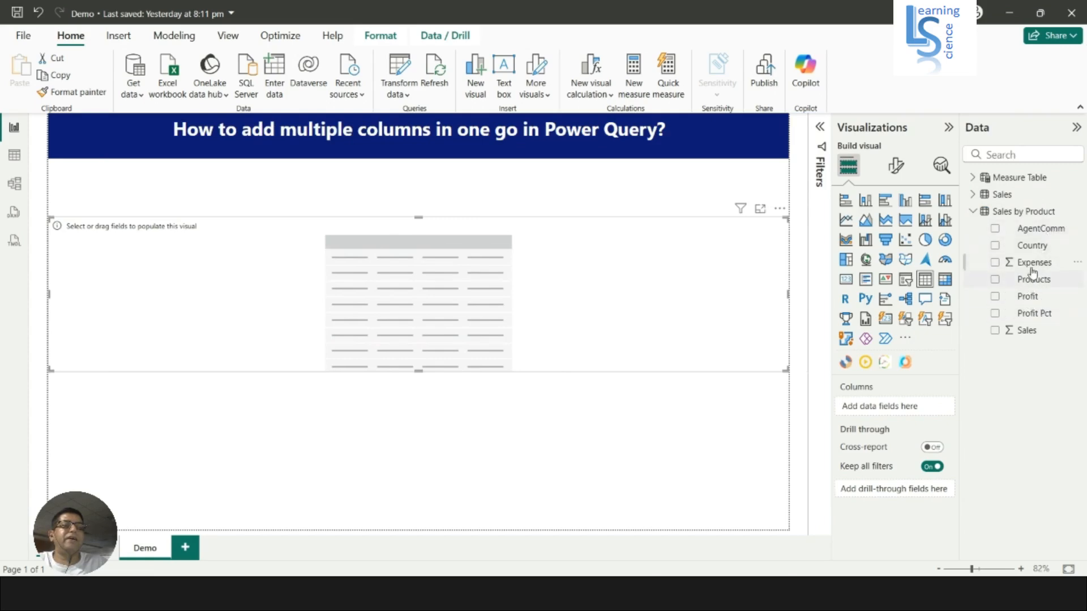
click(994, 246)
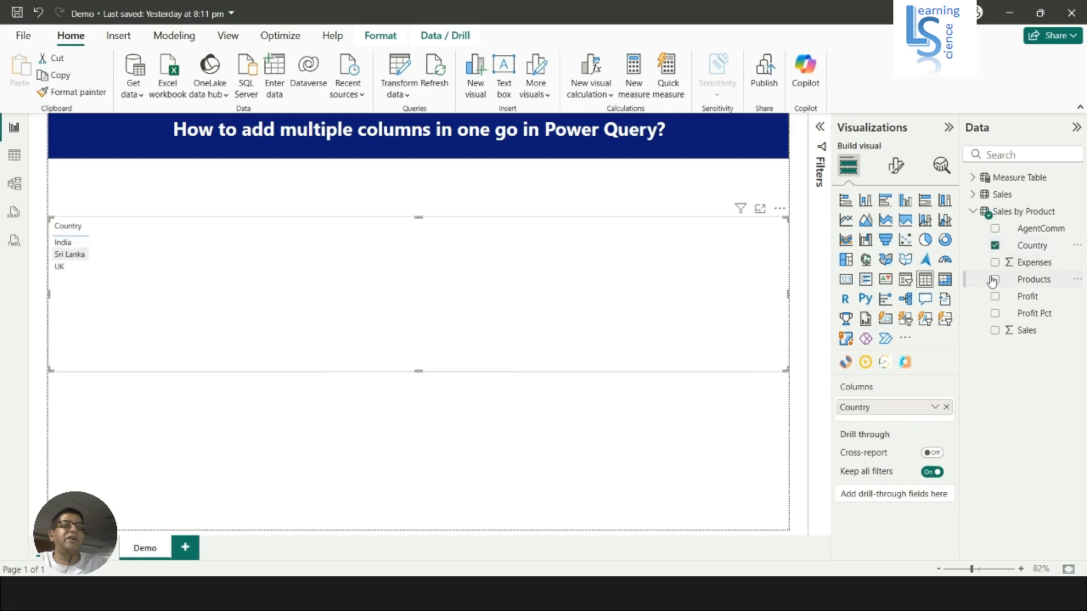
click(994, 281)
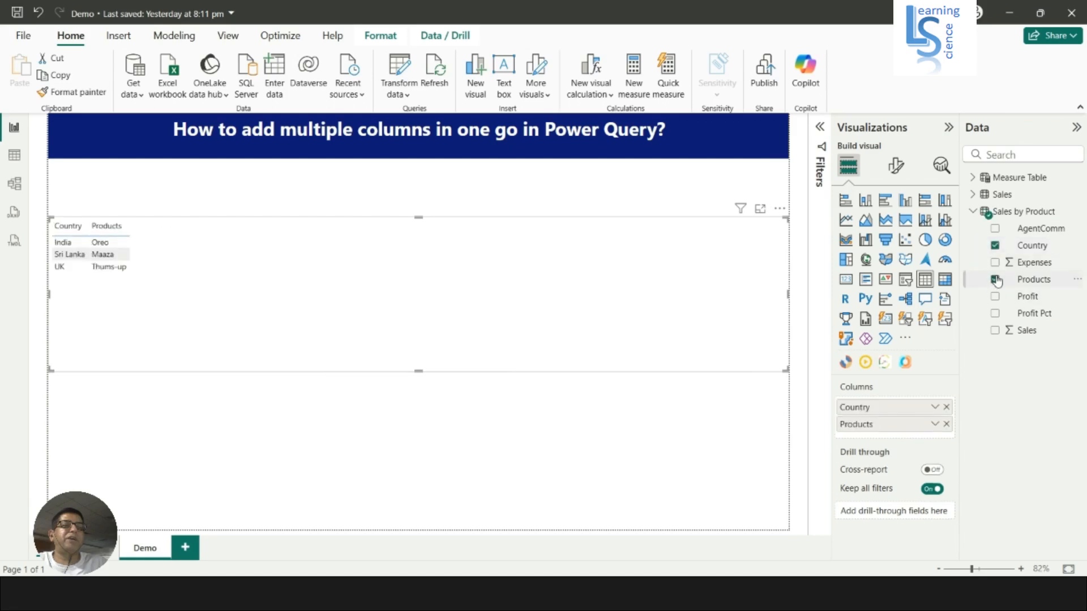
click(995, 331)
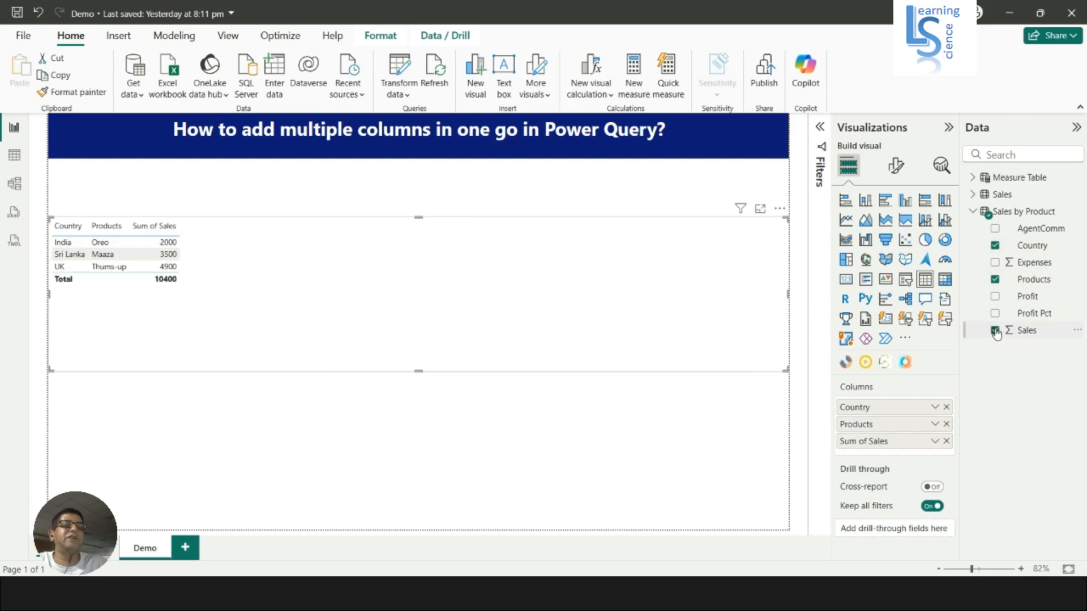
click(996, 263)
click(997, 297)
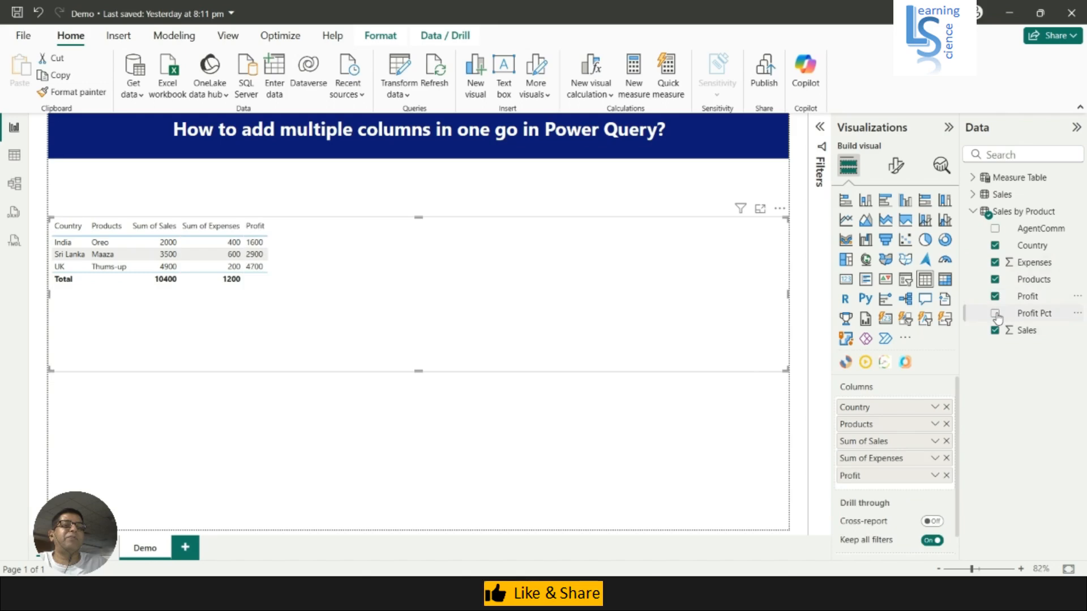
click(996, 314)
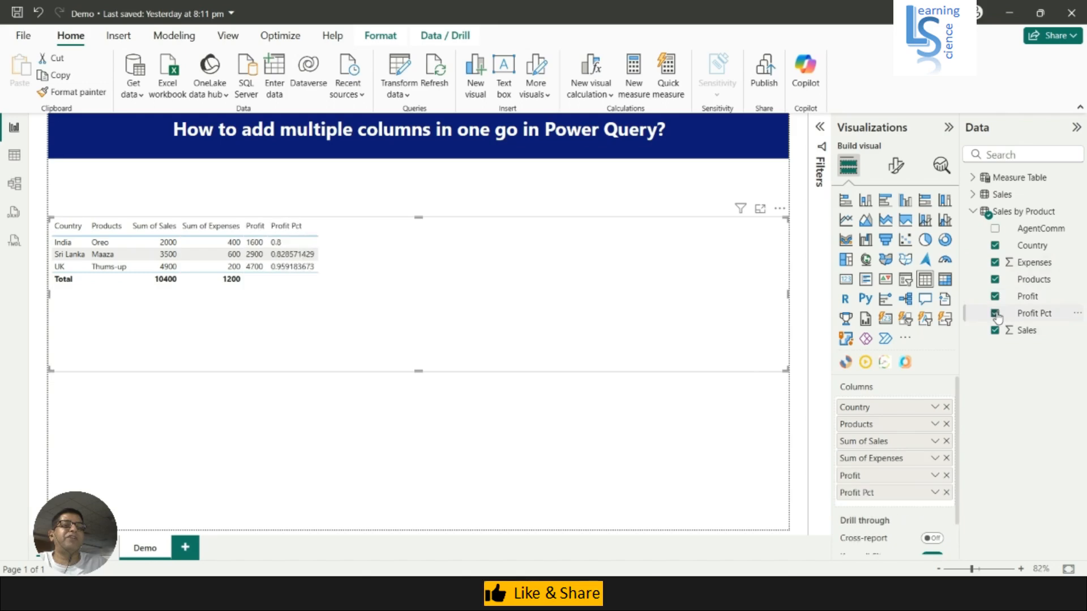
click(995, 230)
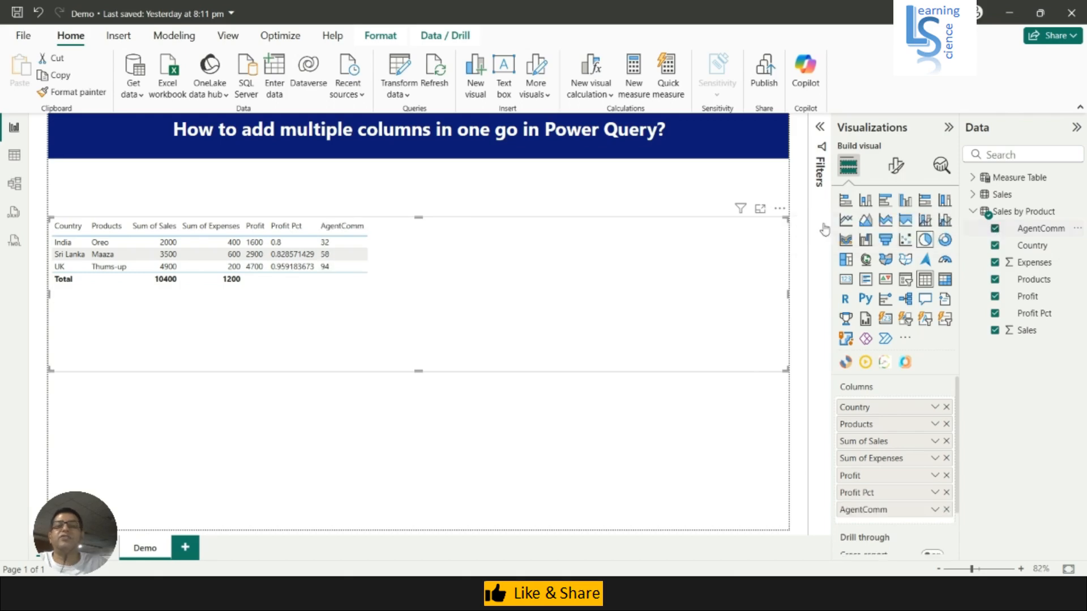
Step: Change the Profit Pct column's data type to Decimal number, accepting the data type change, and format it as a percentage
click(1030, 314)
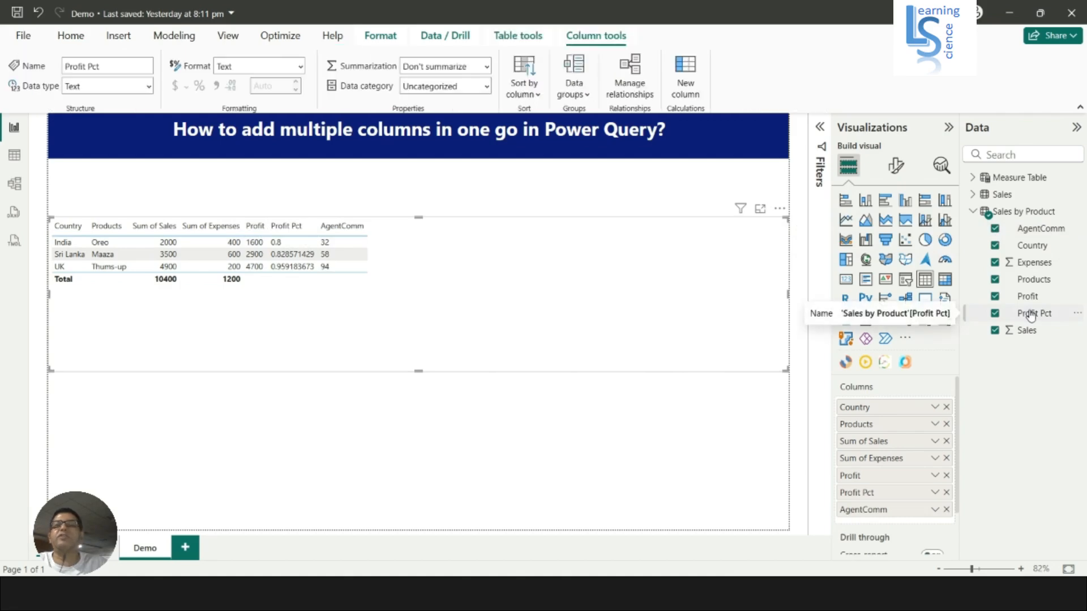
click(149, 86)
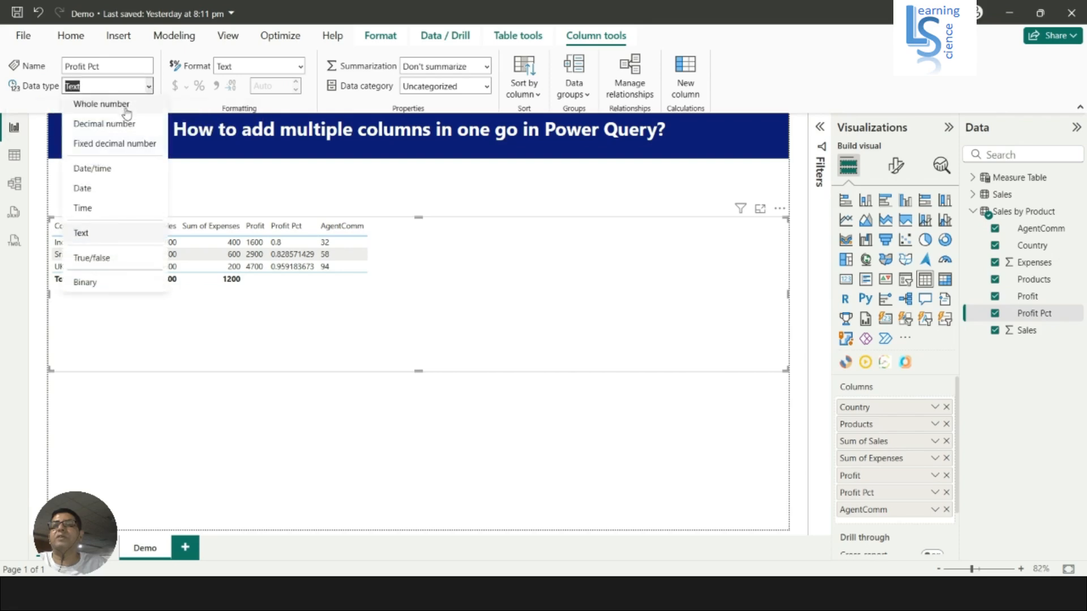
click(129, 125)
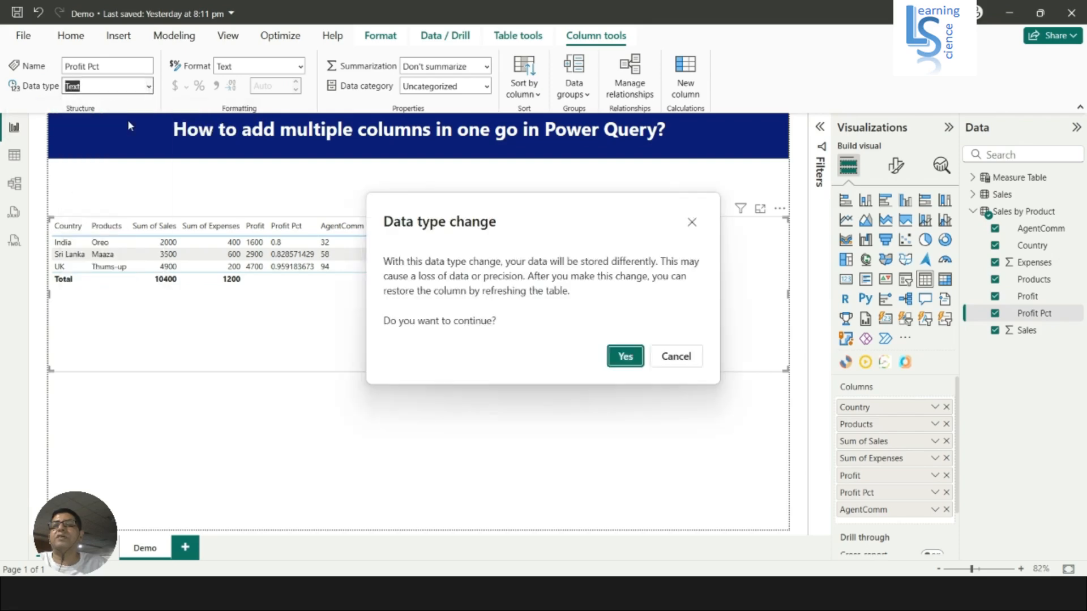
click(628, 358)
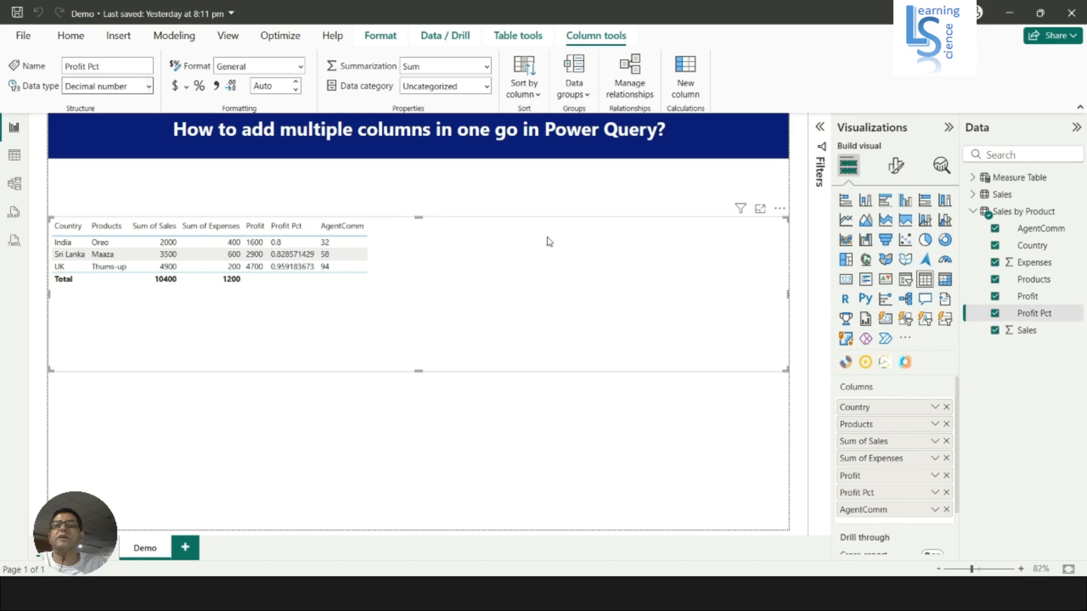
click(199, 86)
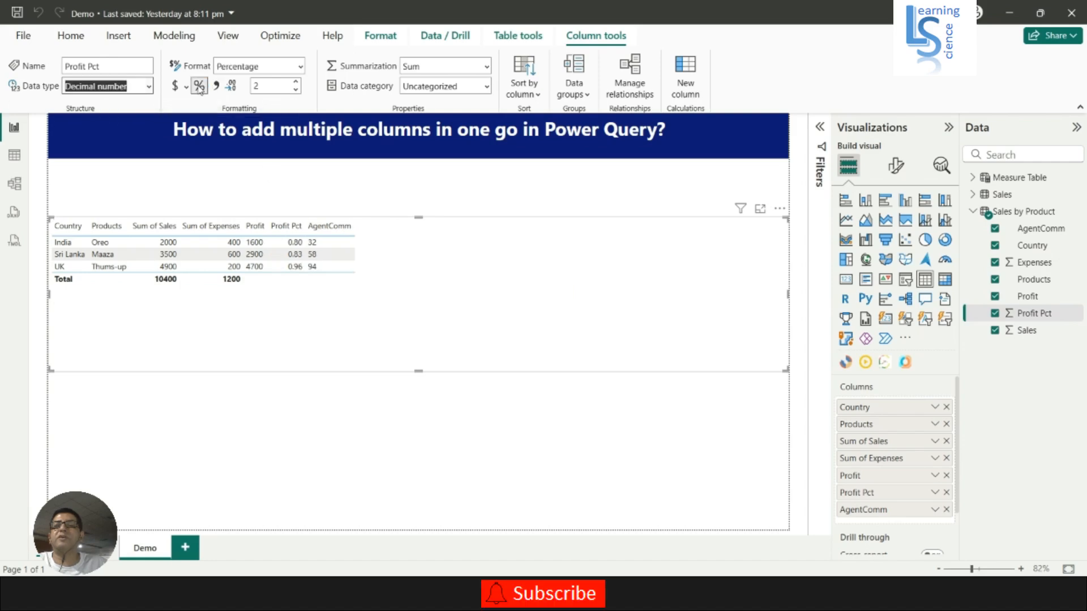